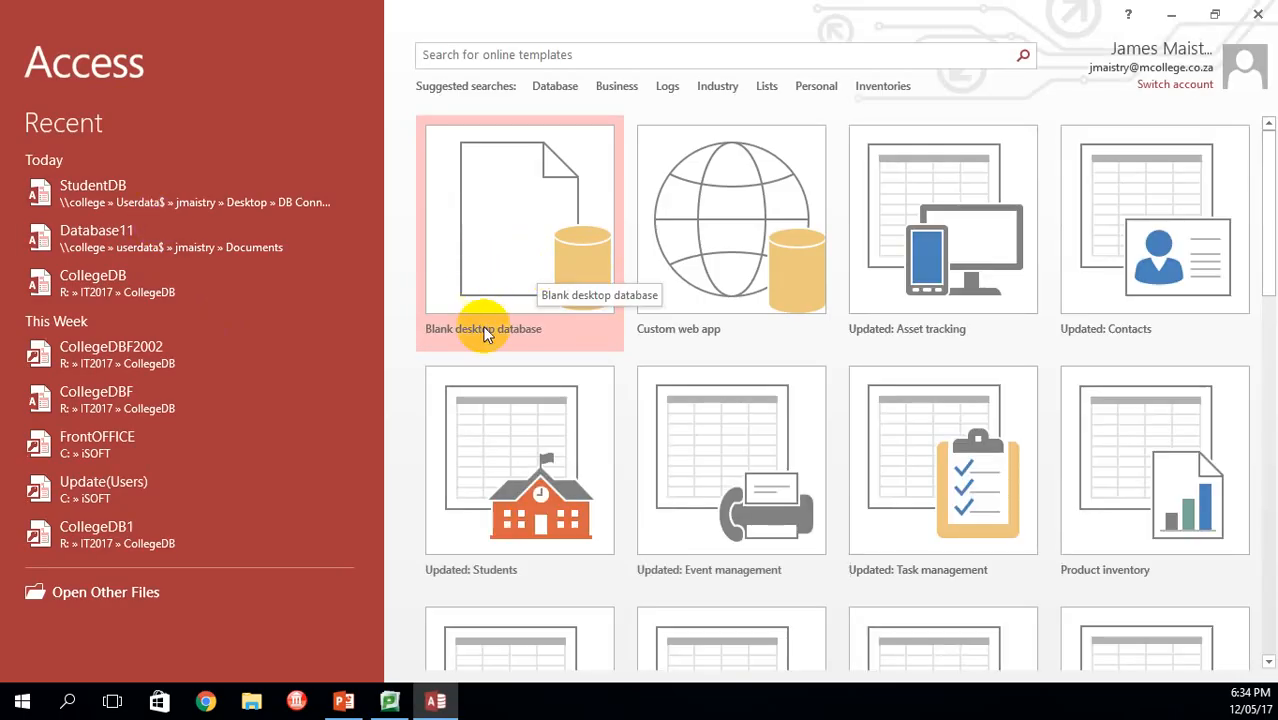
# Step: Start a new blank desktop database and set its file name to StudentDB
pyautogui.click(501, 259)
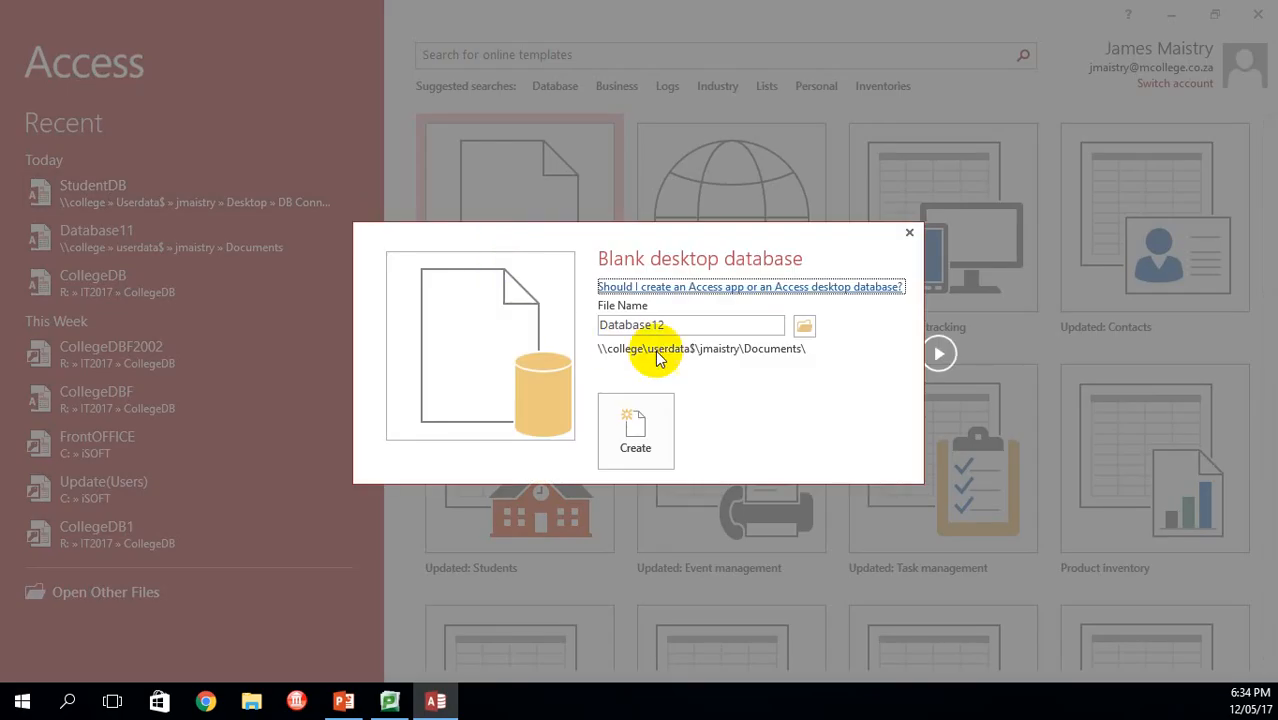
pyautogui.moveTo(715, 327); pyautogui.dragTo(545, 328)
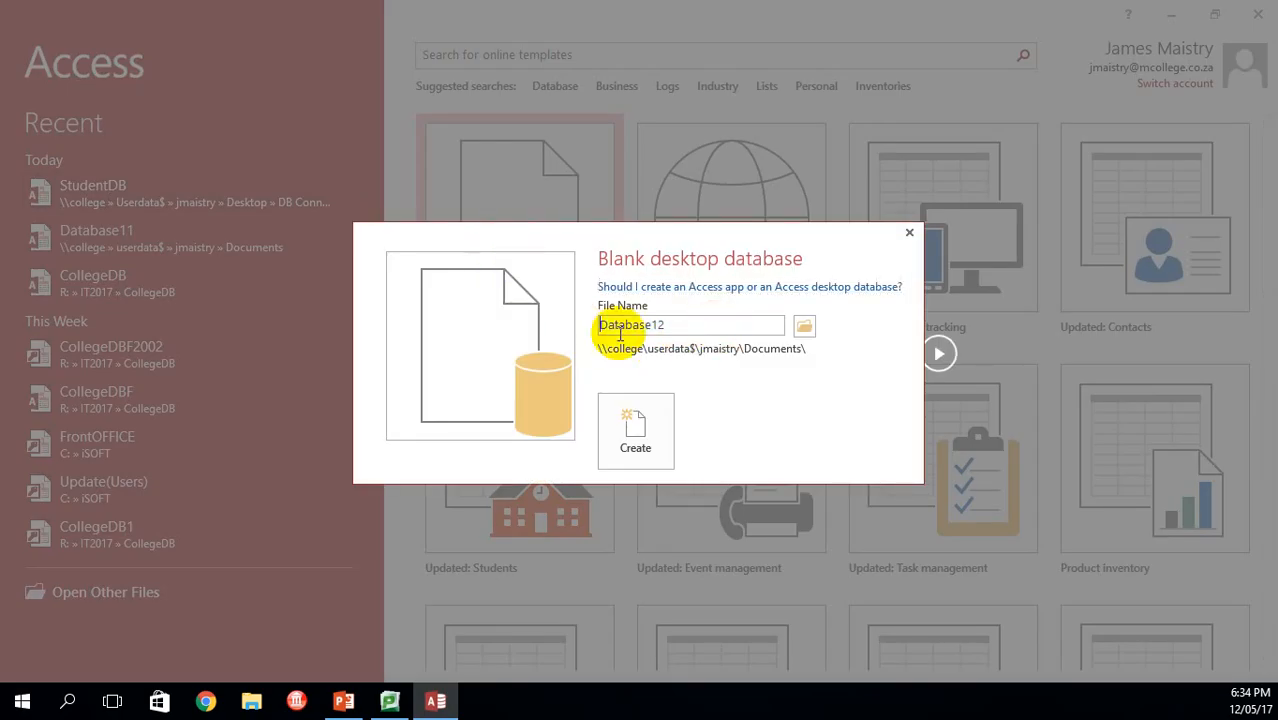
pyautogui.press('BackSpace')
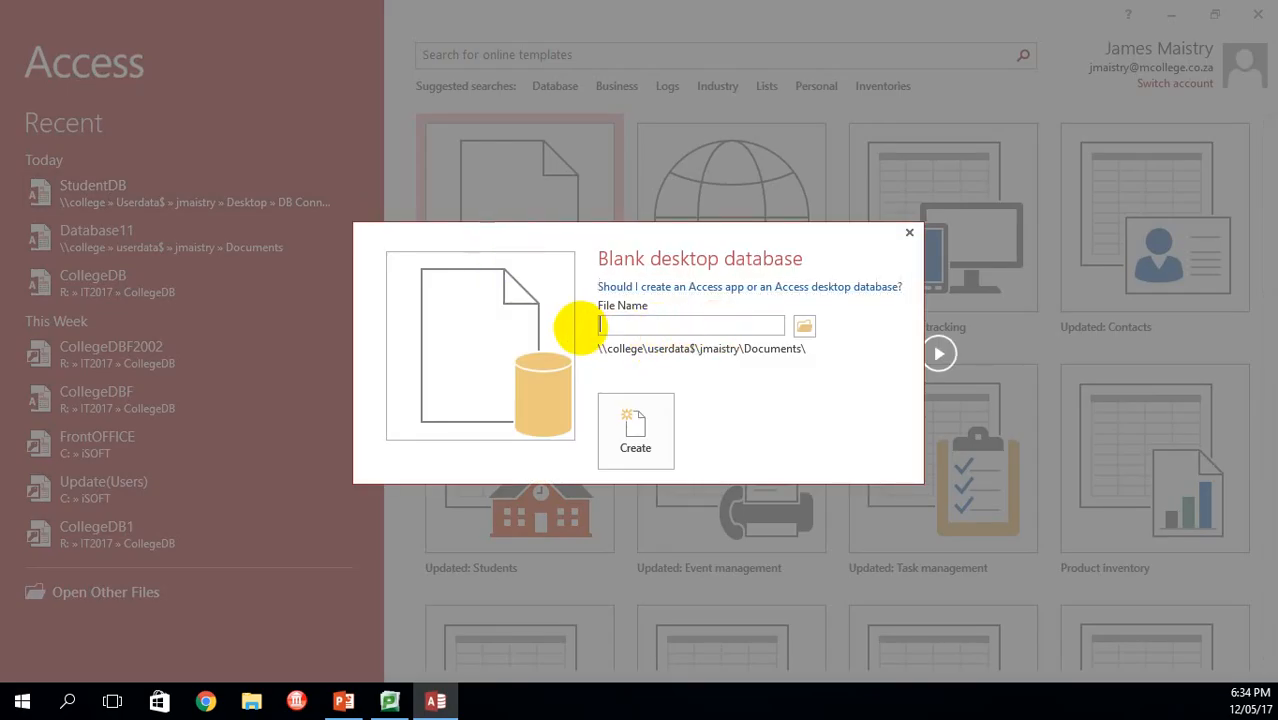
pyautogui.write('StudentDB')
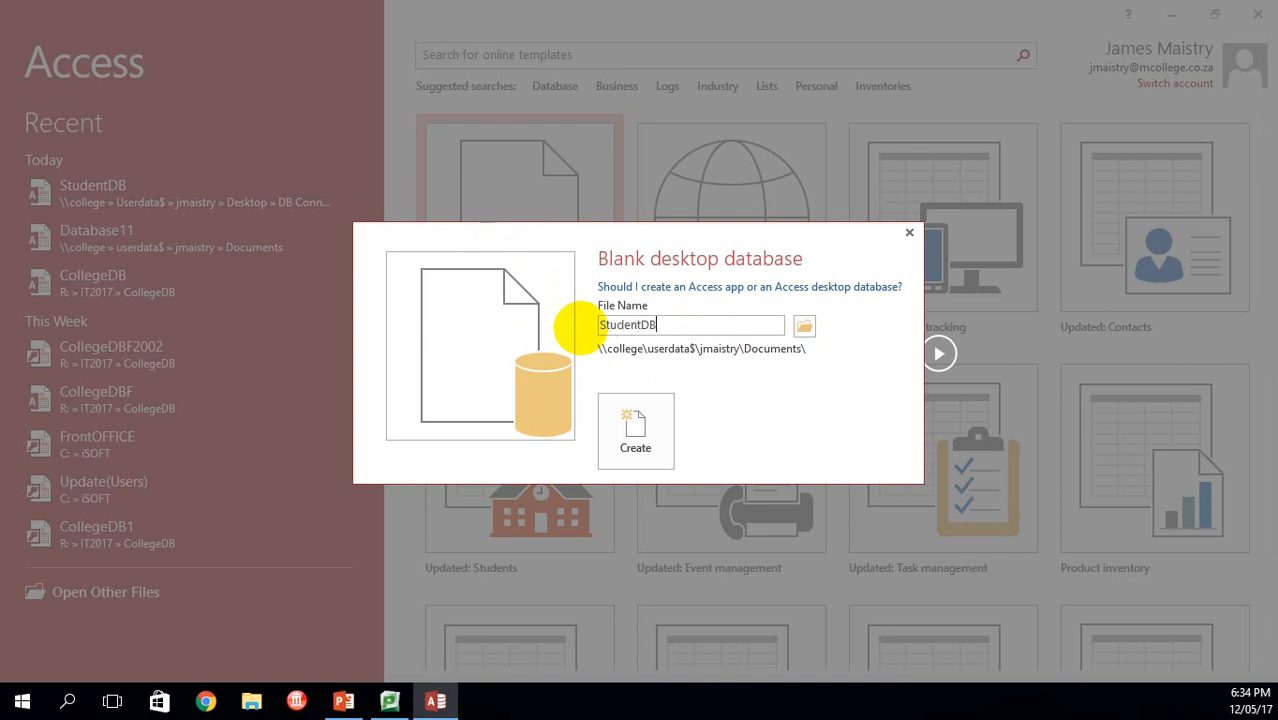
# Step: Choose the DB Connect folder on the Desktop as the save location and create the database
pyautogui.click(805, 328)
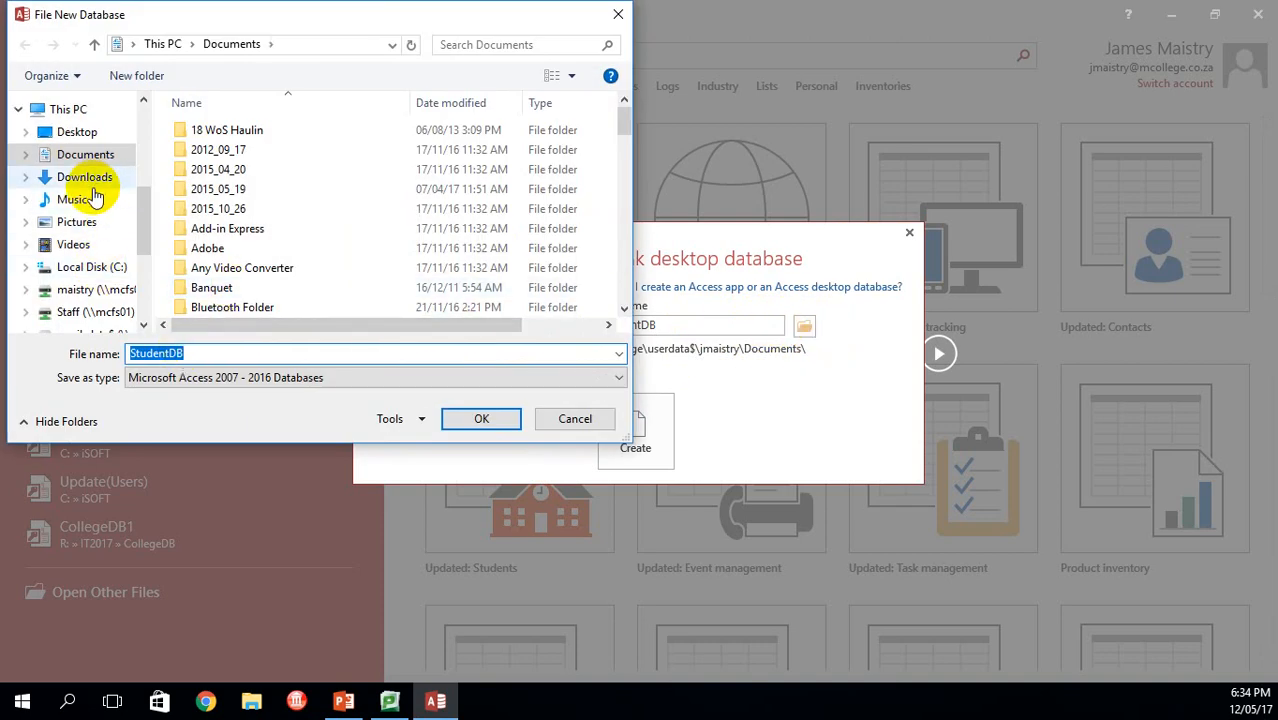
pyautogui.click(77, 131)
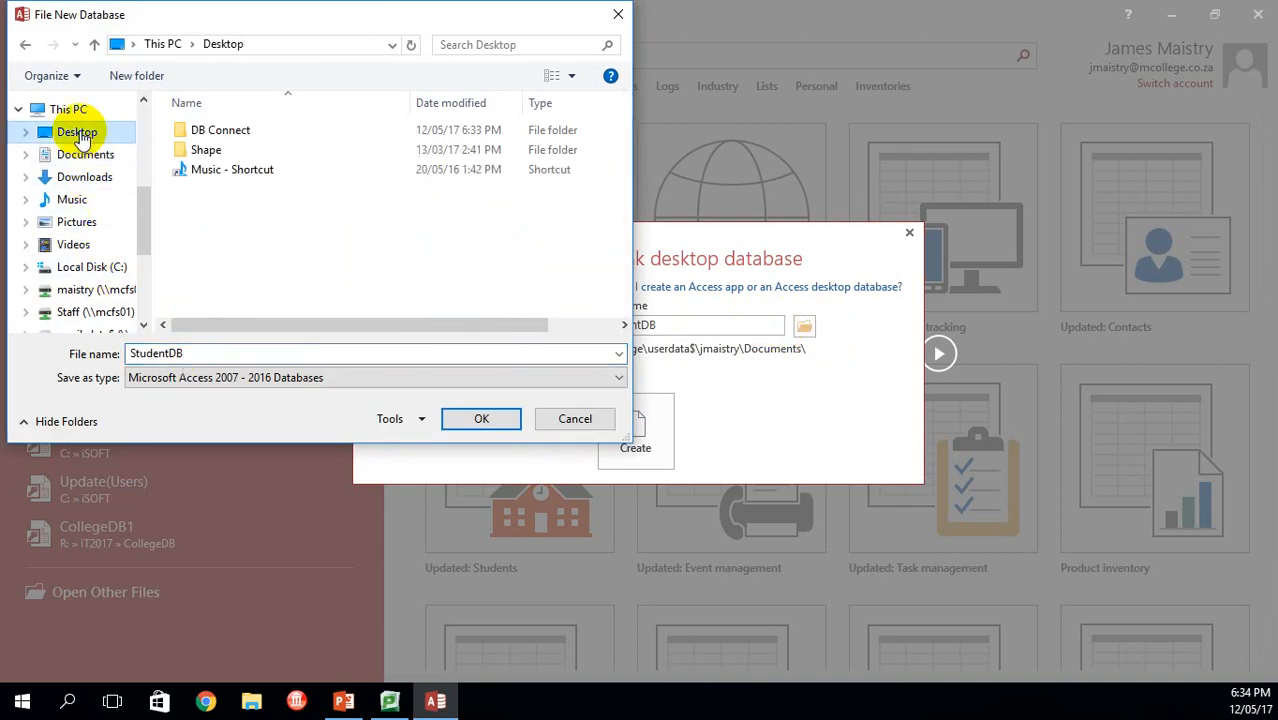
pyautogui.doubleClick(222, 131)
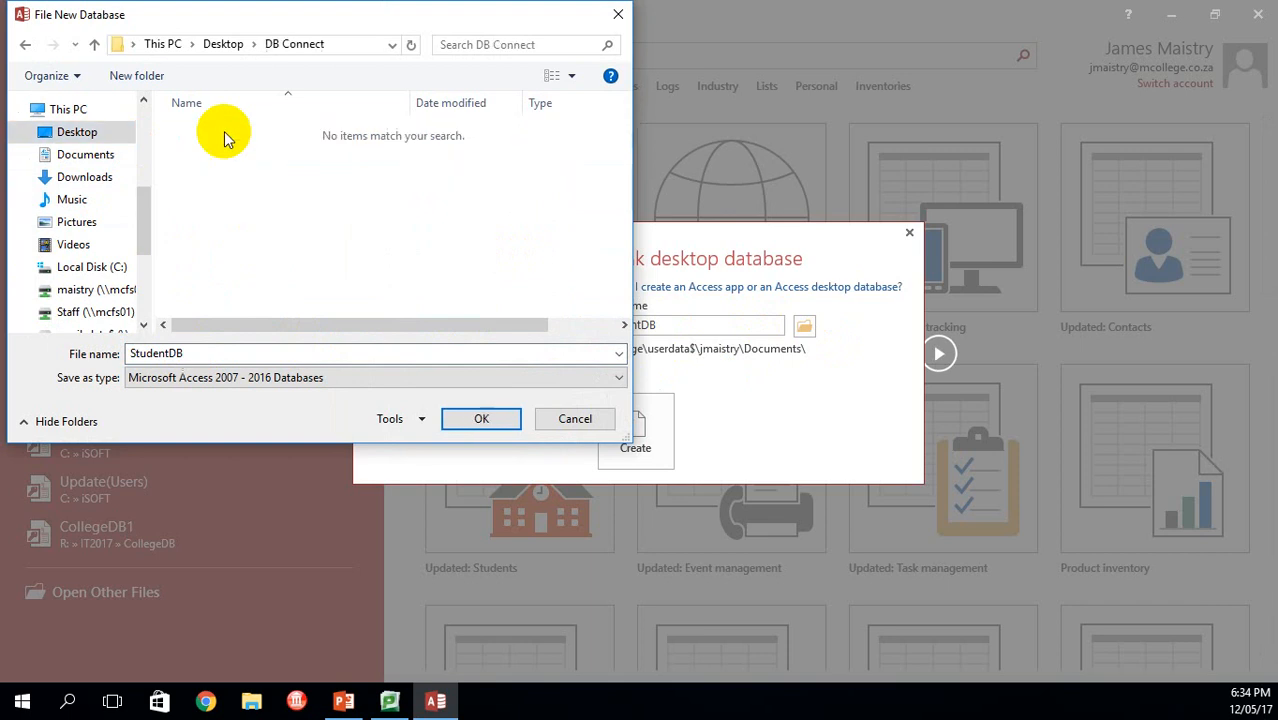
pyautogui.click(478, 418)
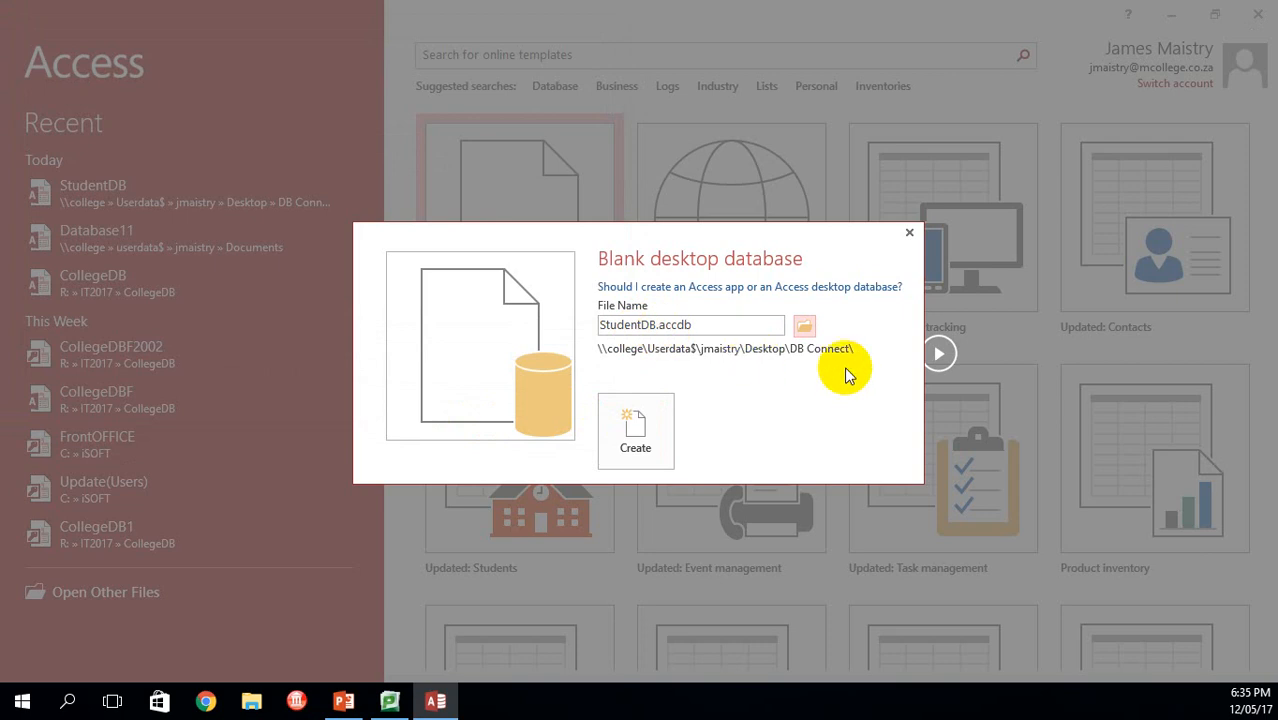
pyautogui.click(663, 438)
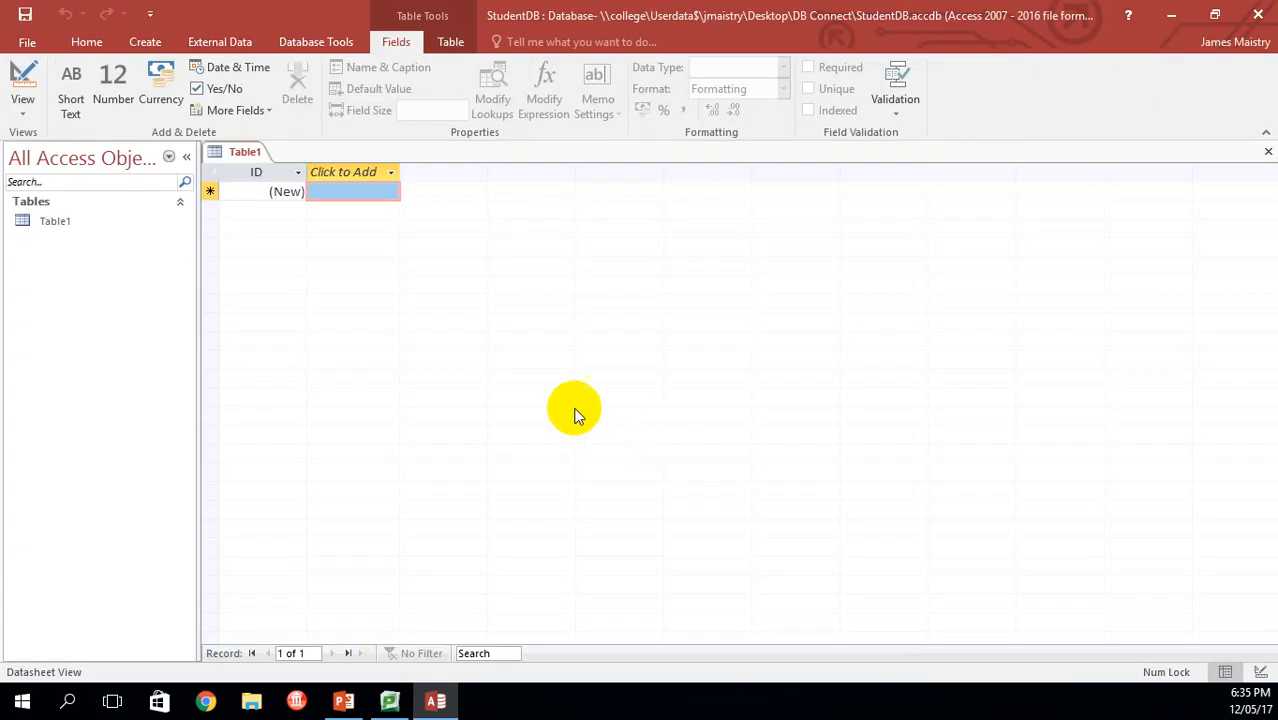
# Step: Switch the new table to Design View, saving it under the name LearnersTb
pyautogui.click(22, 113)
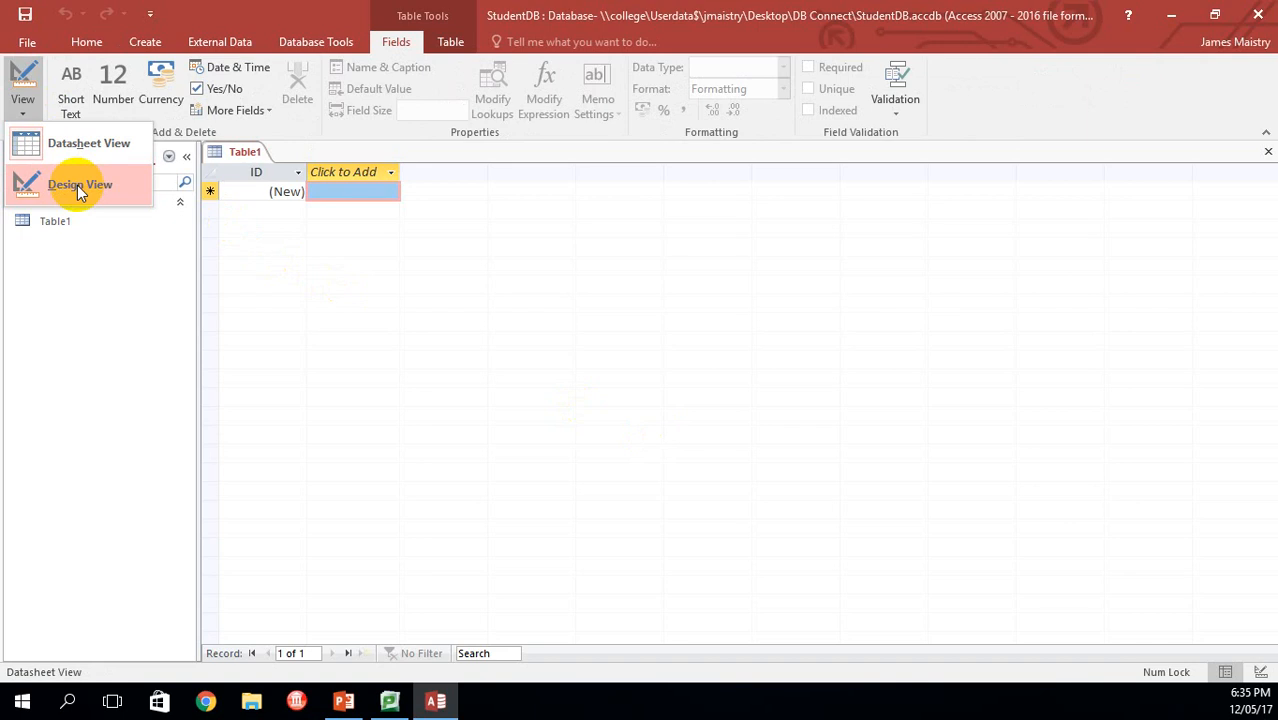
pyautogui.click(78, 188)
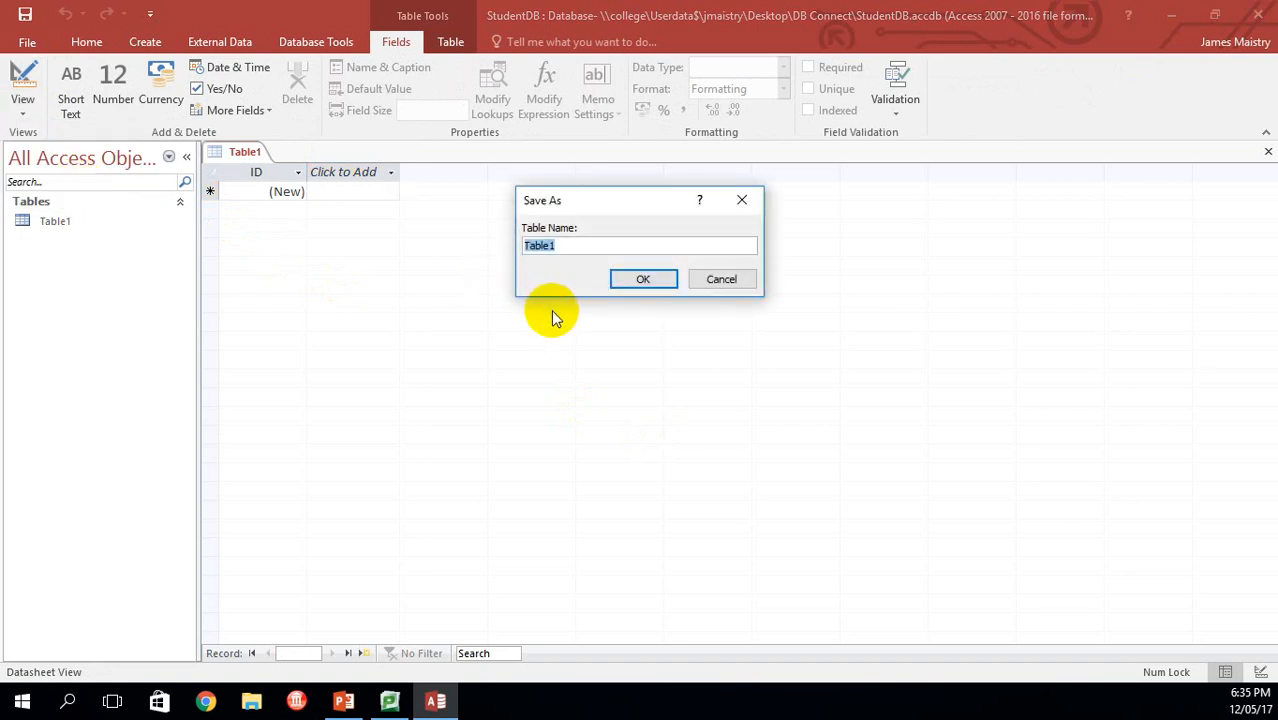
pyautogui.press('BackSpace')
pyautogui.write('LearnersTb')
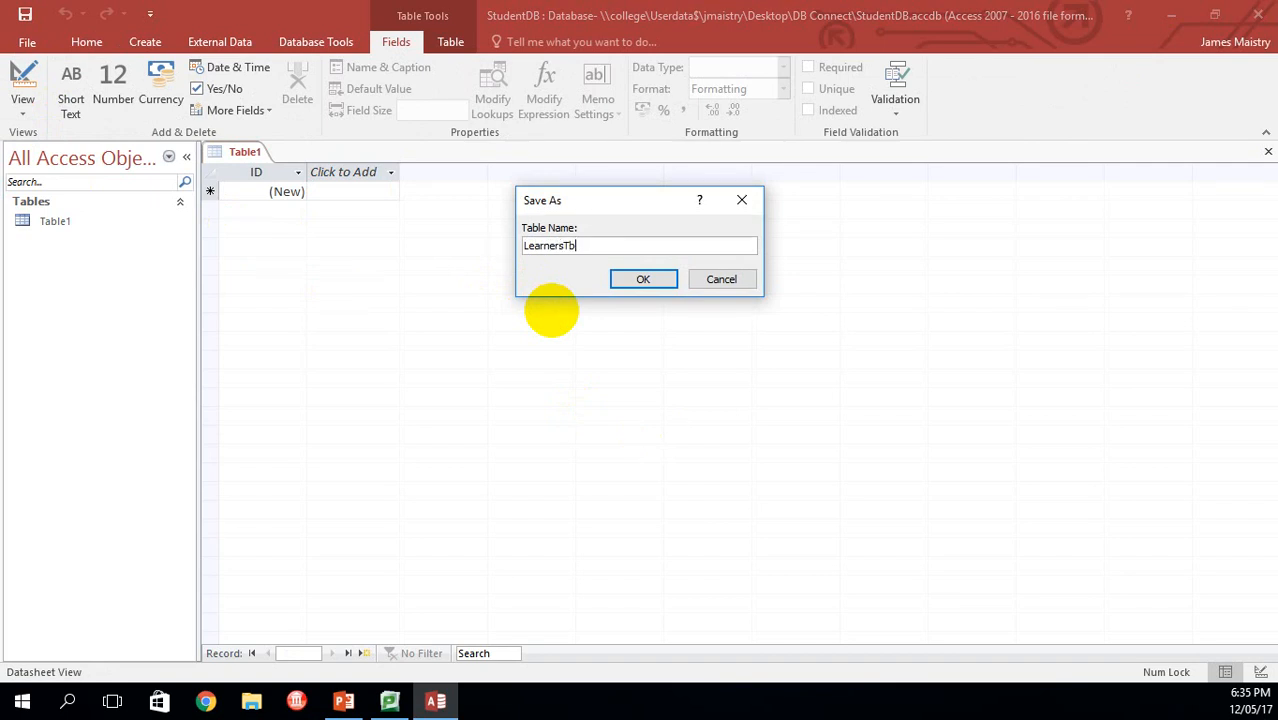
pyautogui.click(643, 281)
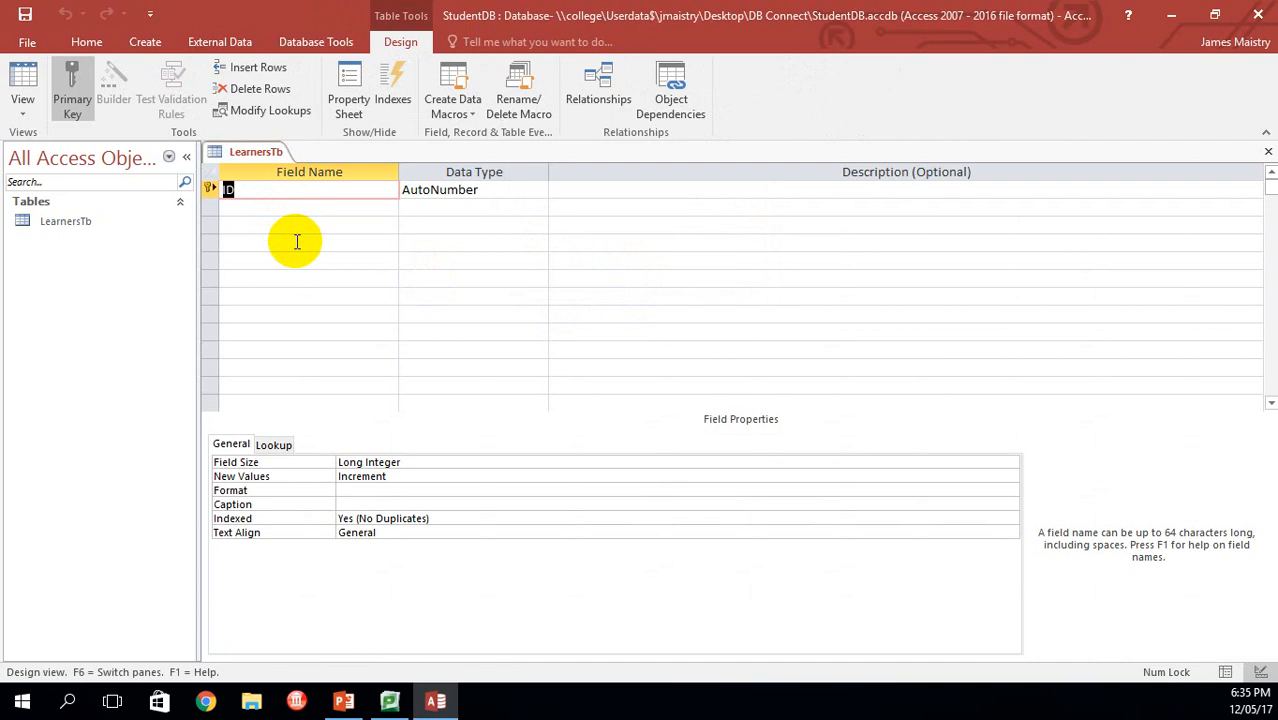
# Step: Rename the ID primary key field to AdminNum
pyautogui.click(293, 195)
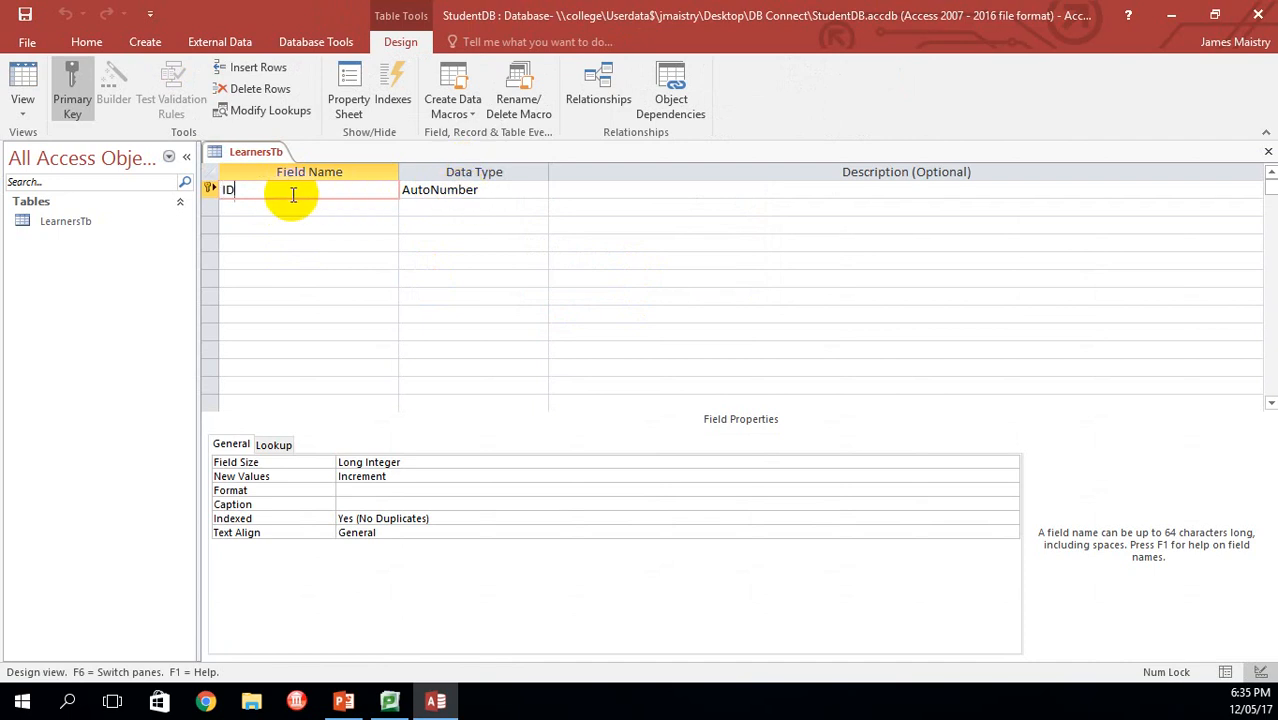
pyautogui.press('BackSpace')
pyautogui.press('BackSpace')
pyautogui.write('AdminNum')
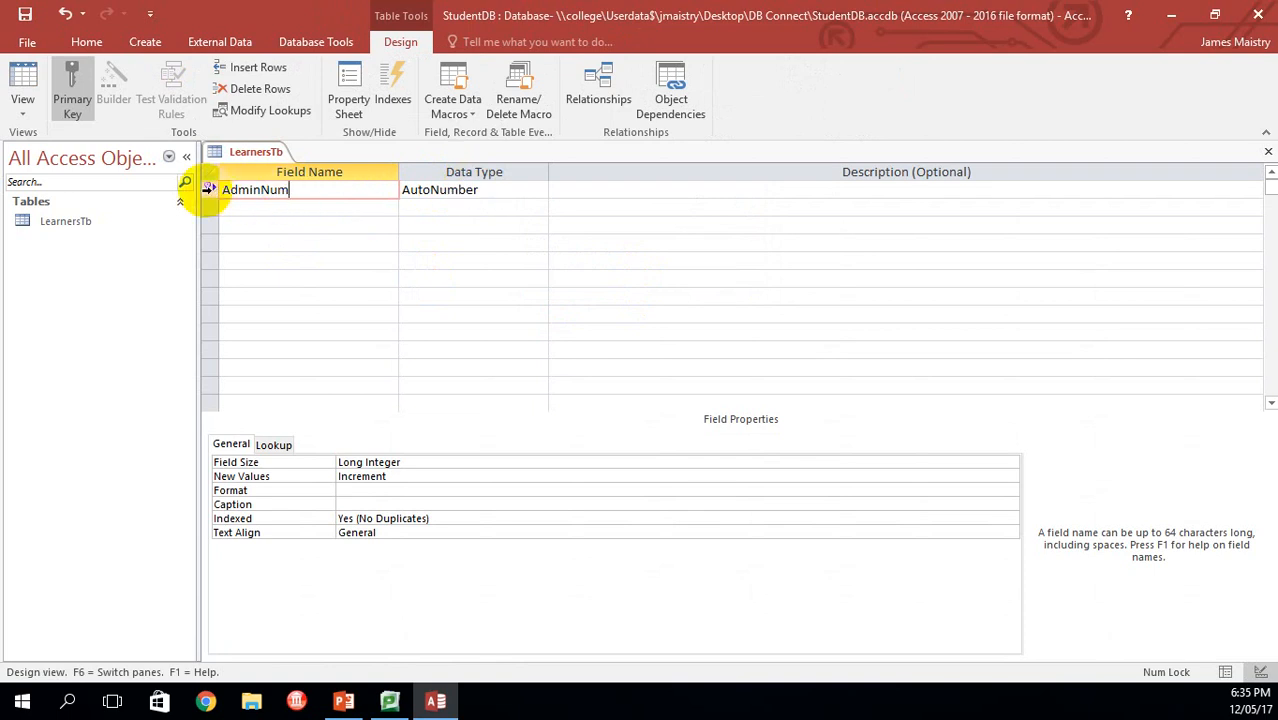
# Step: Add the fields Surname, Name, Male and DOB below AdminNum, accepting the reserved word Name
pyautogui.click(273, 210)
pyautogui.write('Surname')
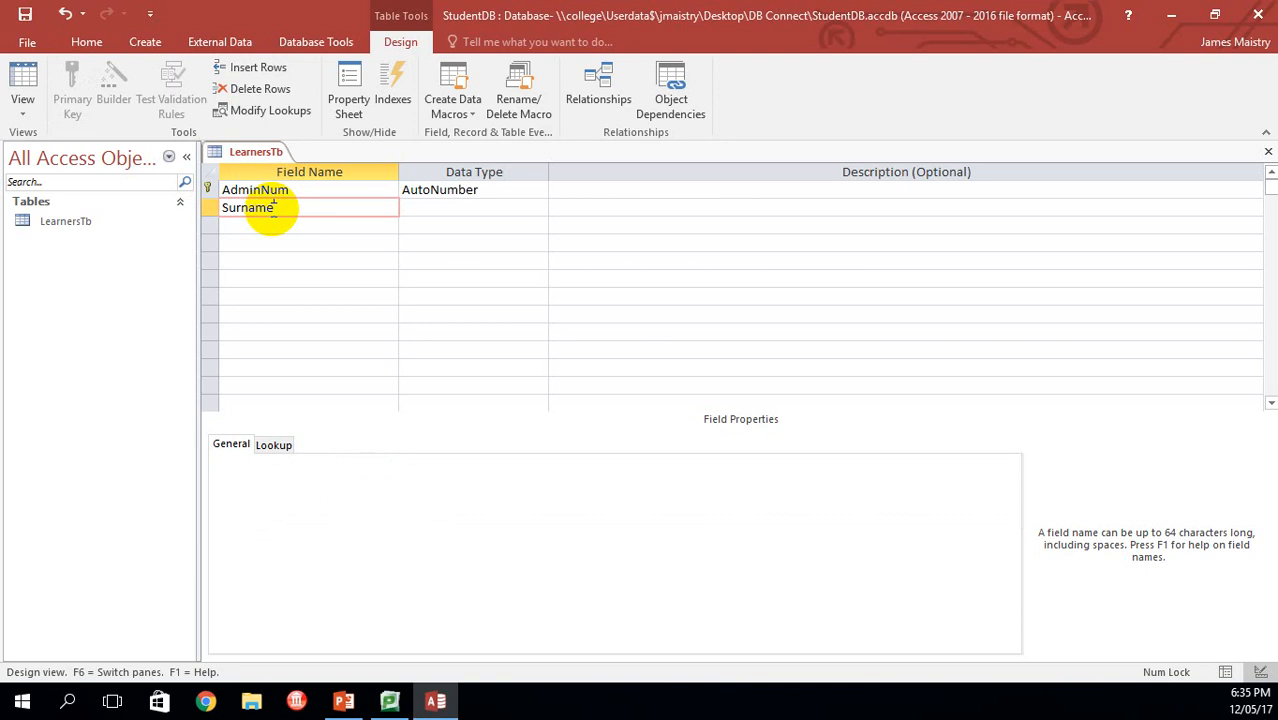
pyautogui.click(273, 228)
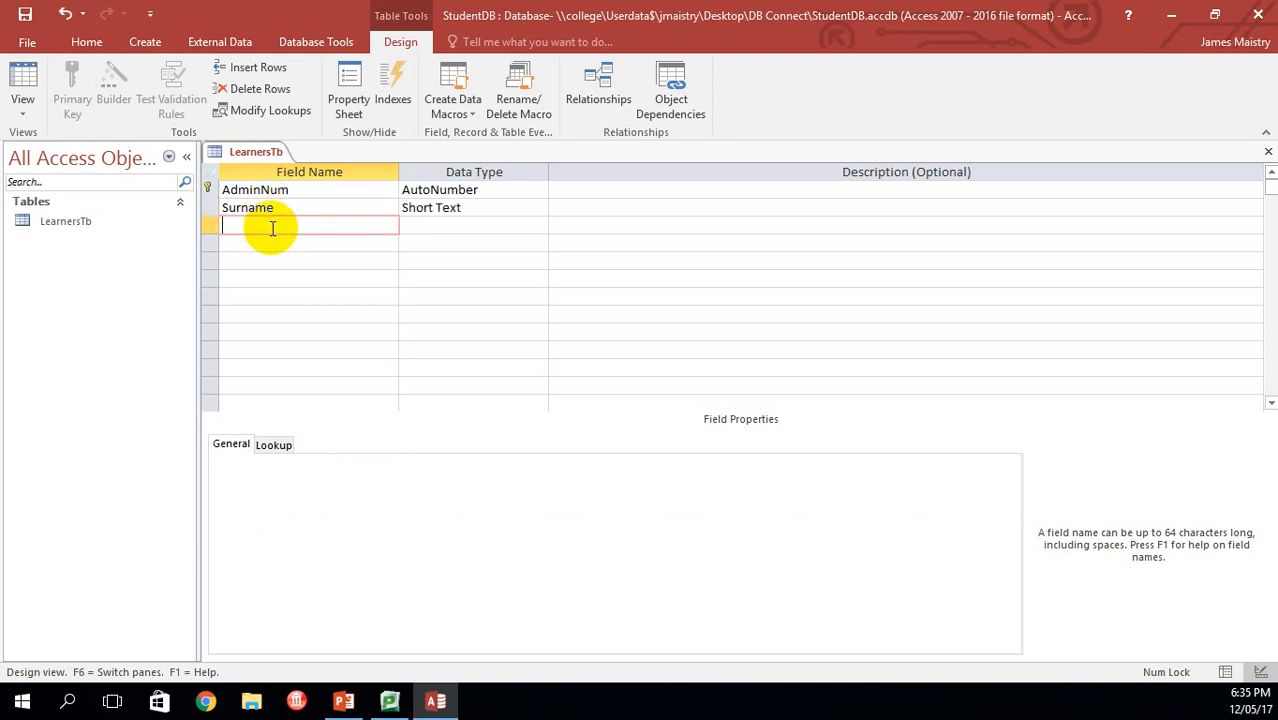
pyautogui.write('Name')
pyautogui.click(271, 246)
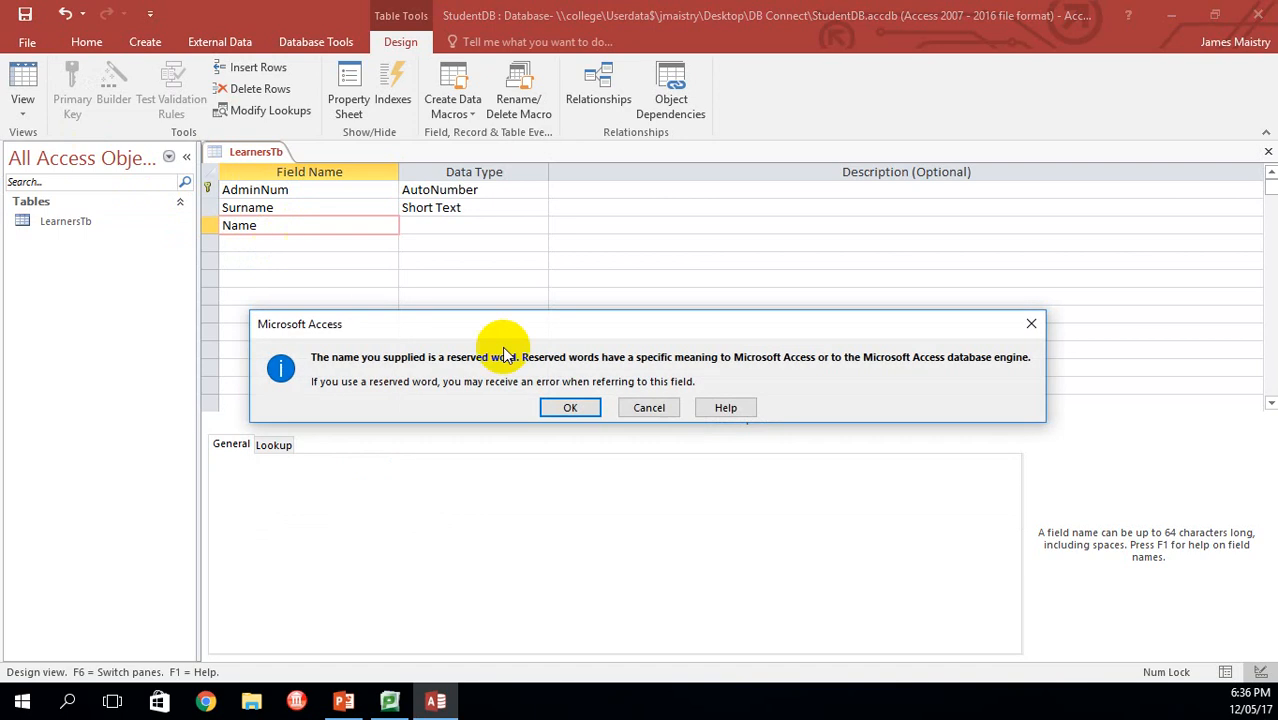
pyautogui.click(566, 409)
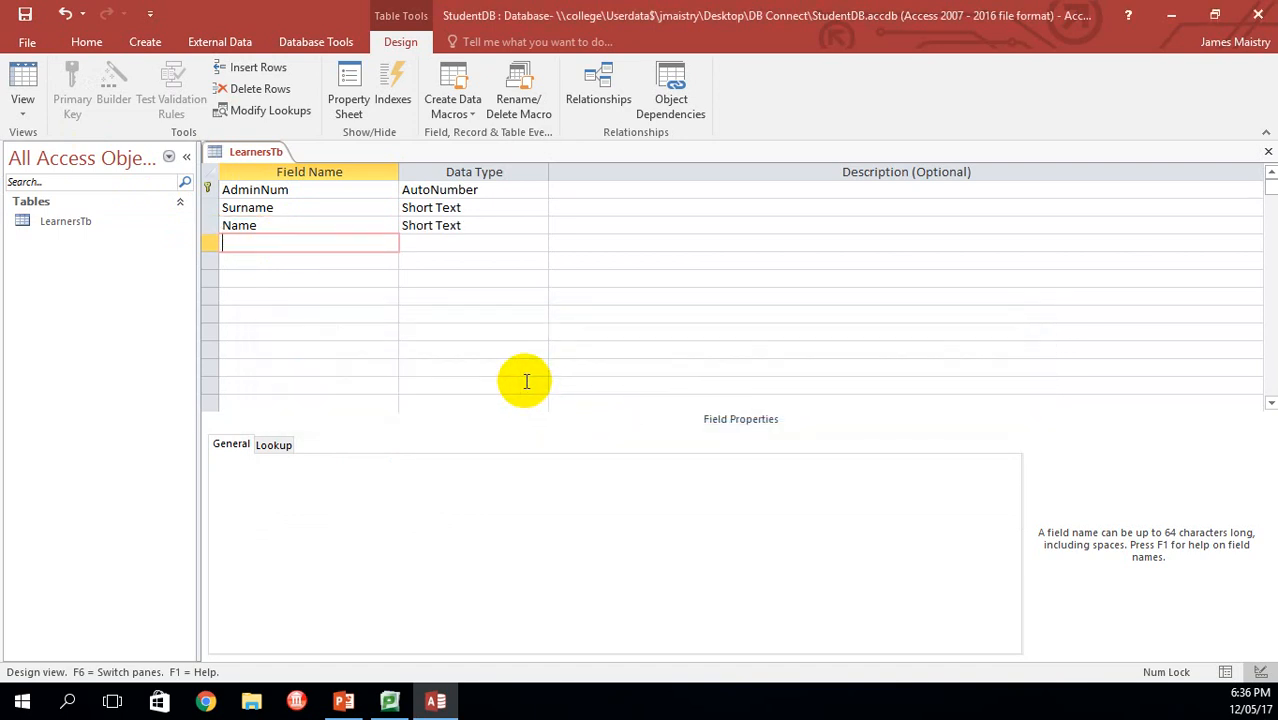
pyautogui.write('Male')
pyautogui.click(330, 263)
pyautogui.write('DOB')
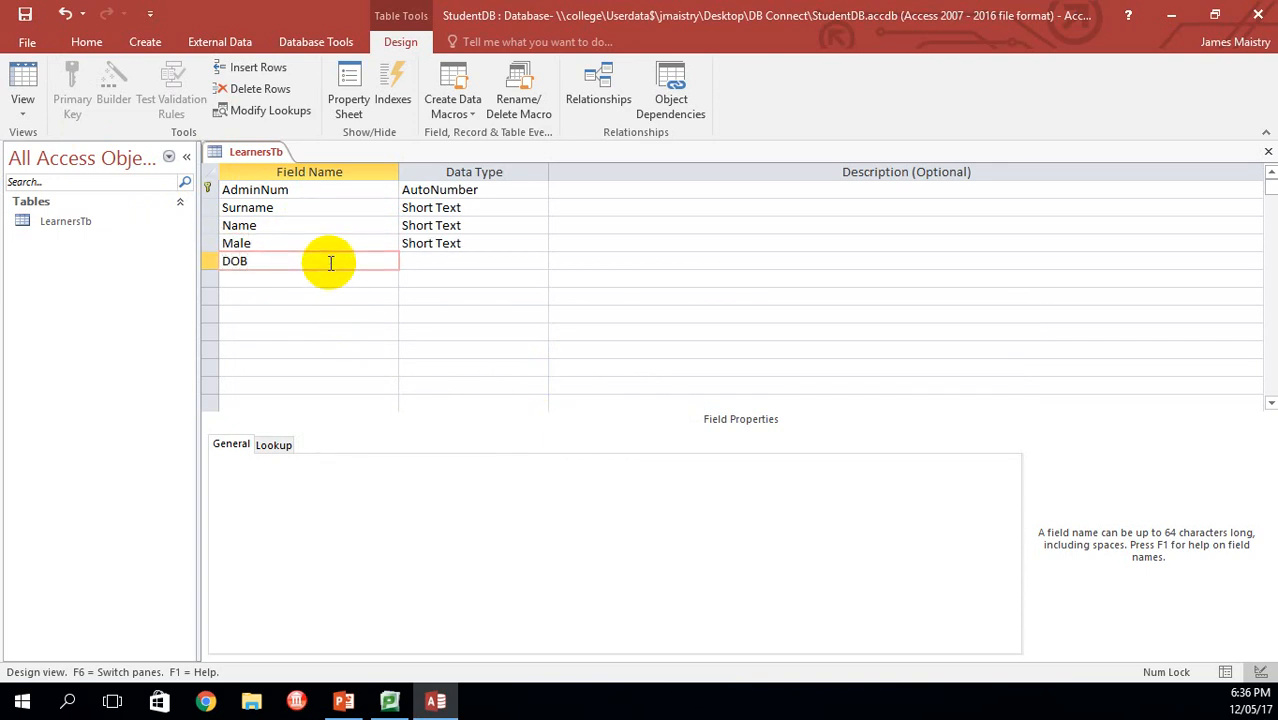
# Step: Set the field size of both the Surname and Name fields to 25
pyautogui.click(305, 207)
pyautogui.click(500, 208)
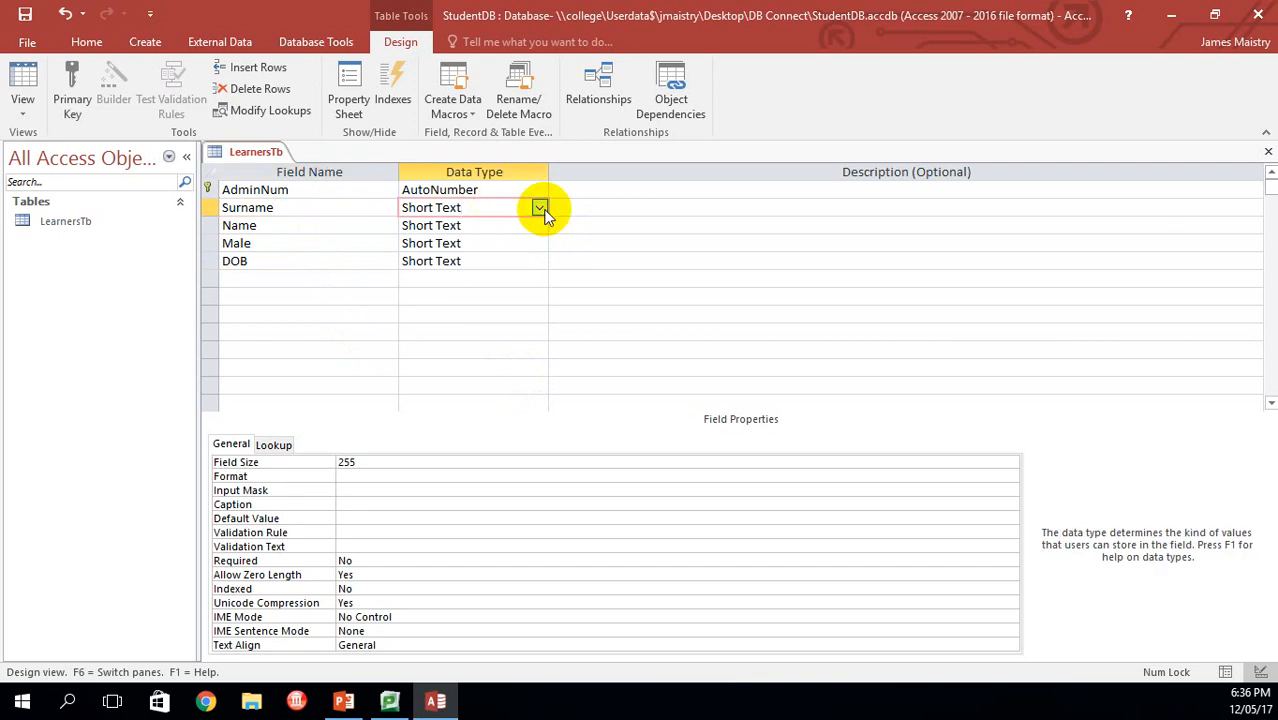
pyautogui.click(374, 463)
pyautogui.press('BackSpace')
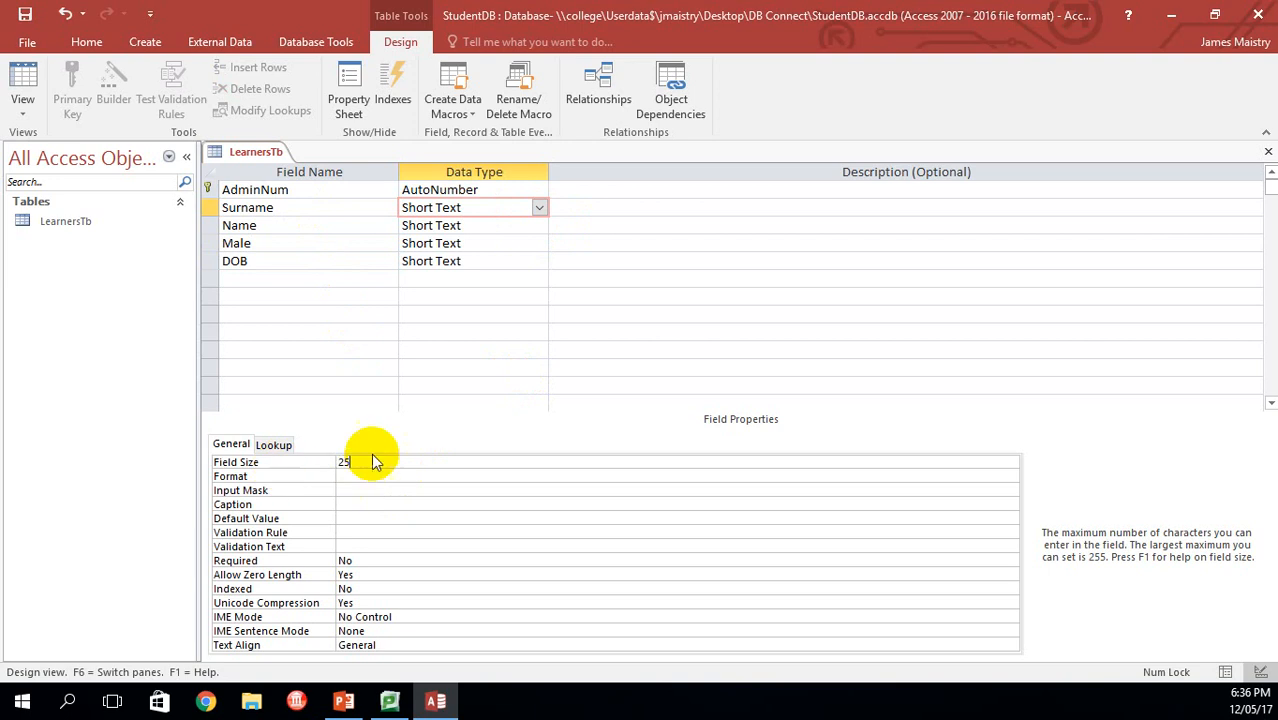
pyautogui.click(500, 230)
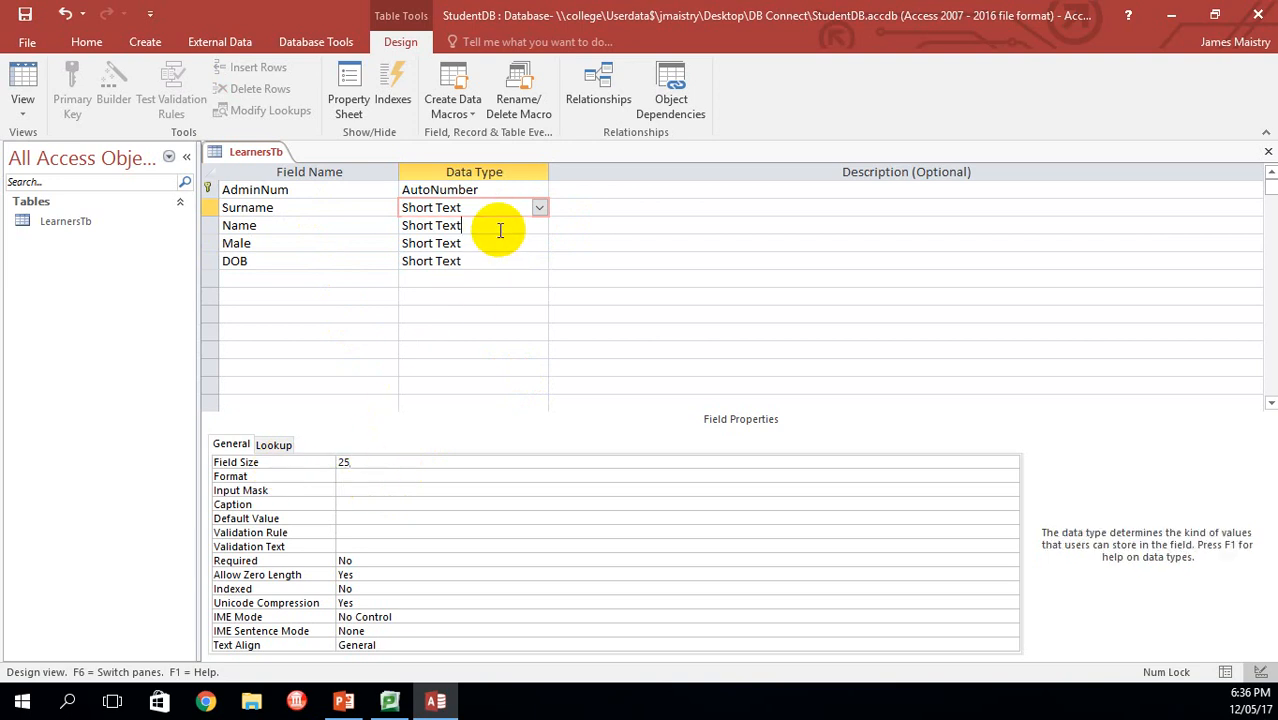
pyautogui.click(372, 465)
pyautogui.press('BackSpace')
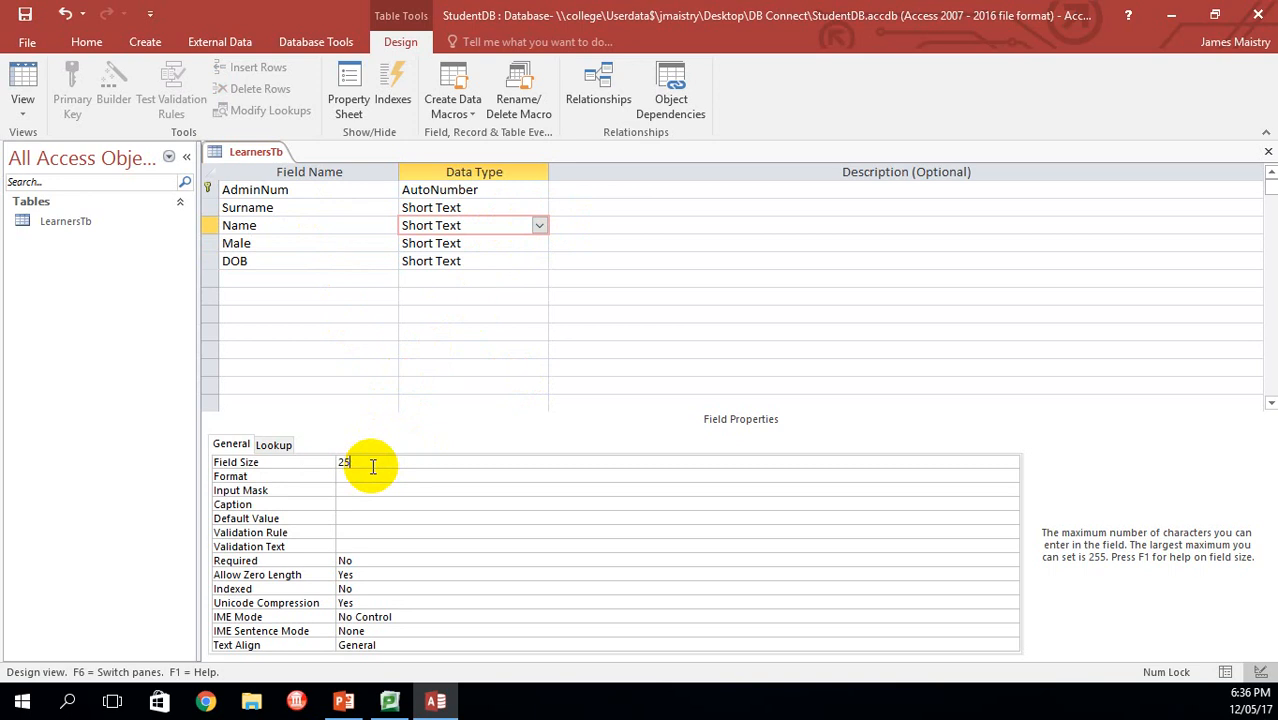
# Step: Change the Male field's data type to Yes/No and set its default value to Yes
pyautogui.click(485, 245)
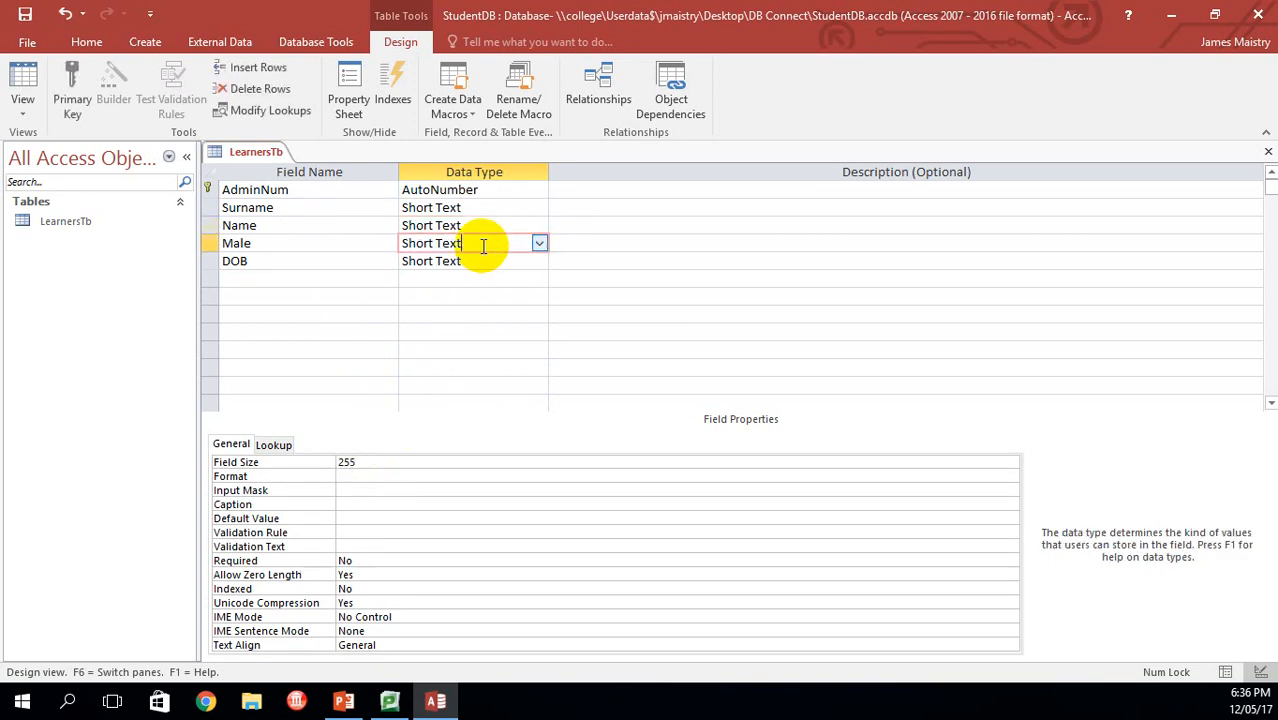
pyautogui.click(539, 244)
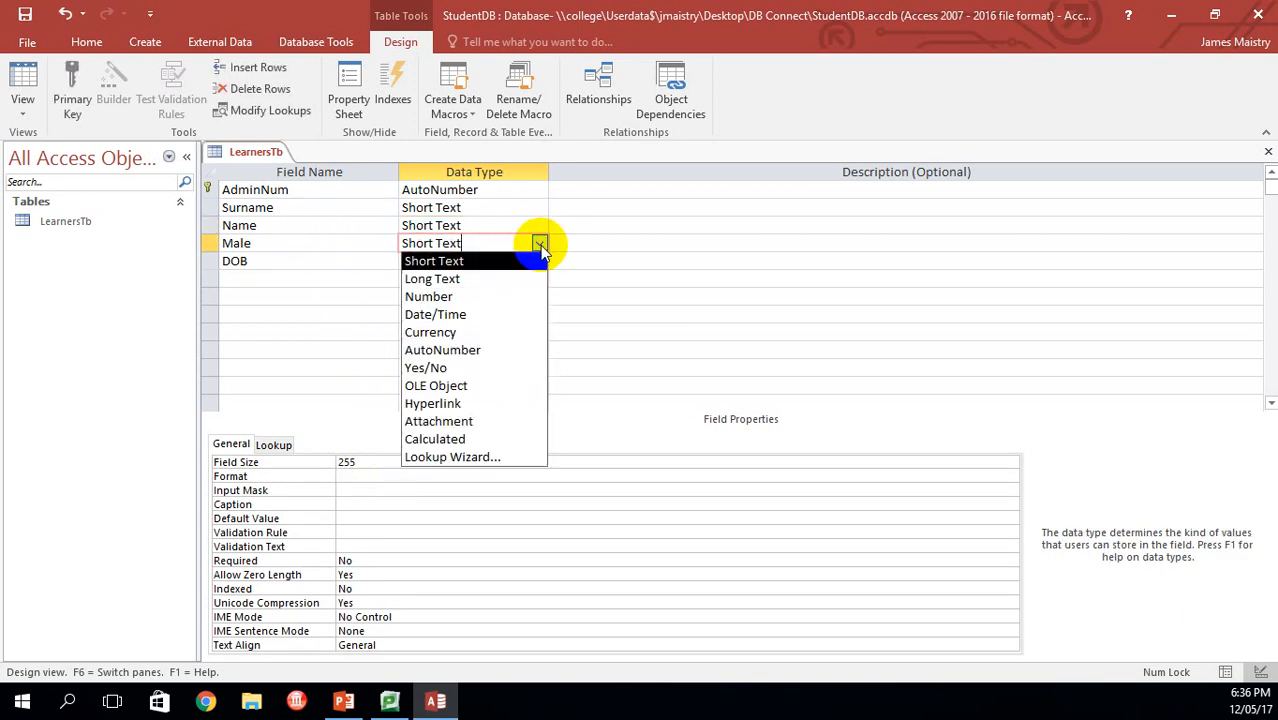
pyautogui.click(466, 370)
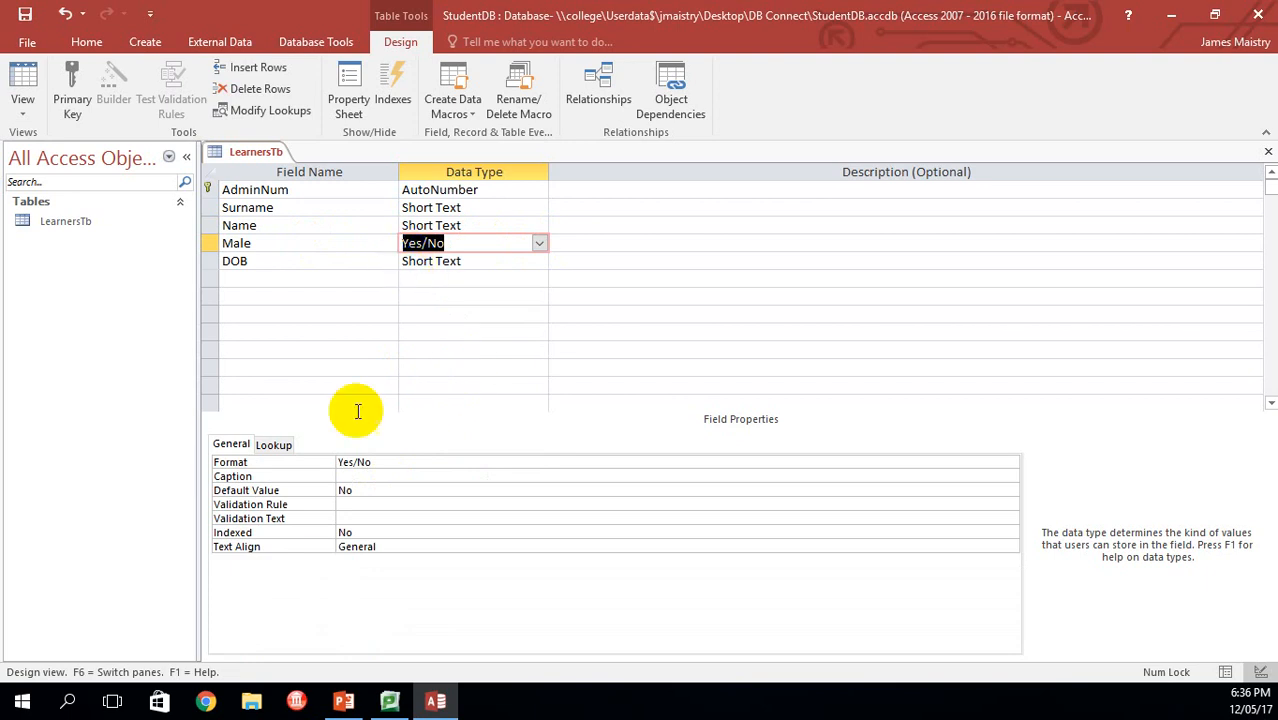
pyautogui.click(371, 490)
pyautogui.press('BackSpace')
pyautogui.press('BackSpace')
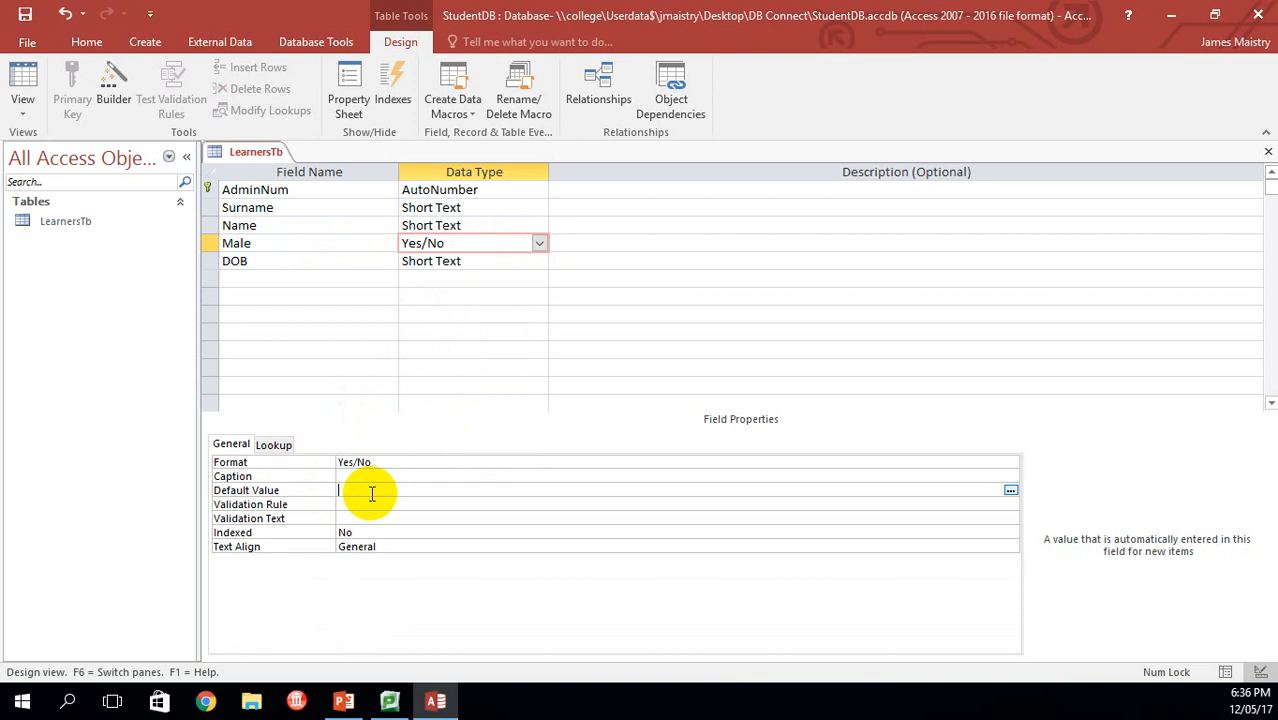
pyautogui.write('Yes')
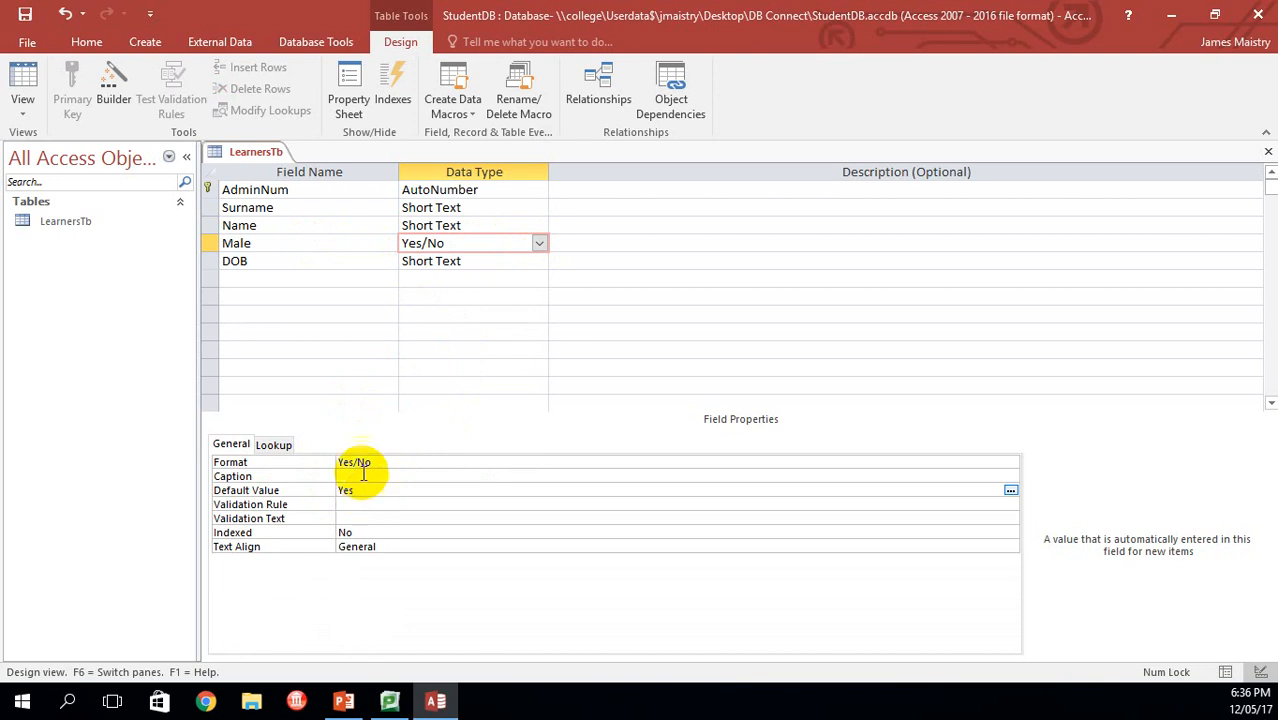
# Step: Change the DOB field's data type to Date/Time and set its format to Short Date
pyautogui.click(539, 262)
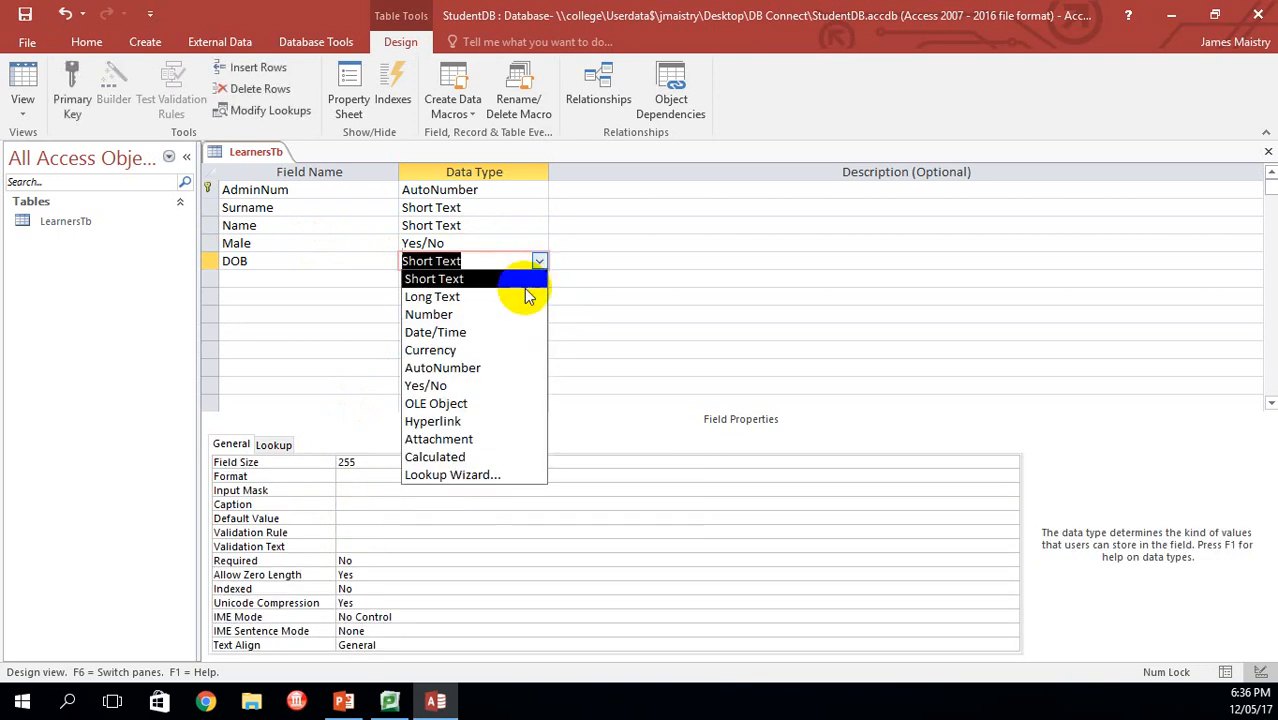
pyautogui.click(503, 332)
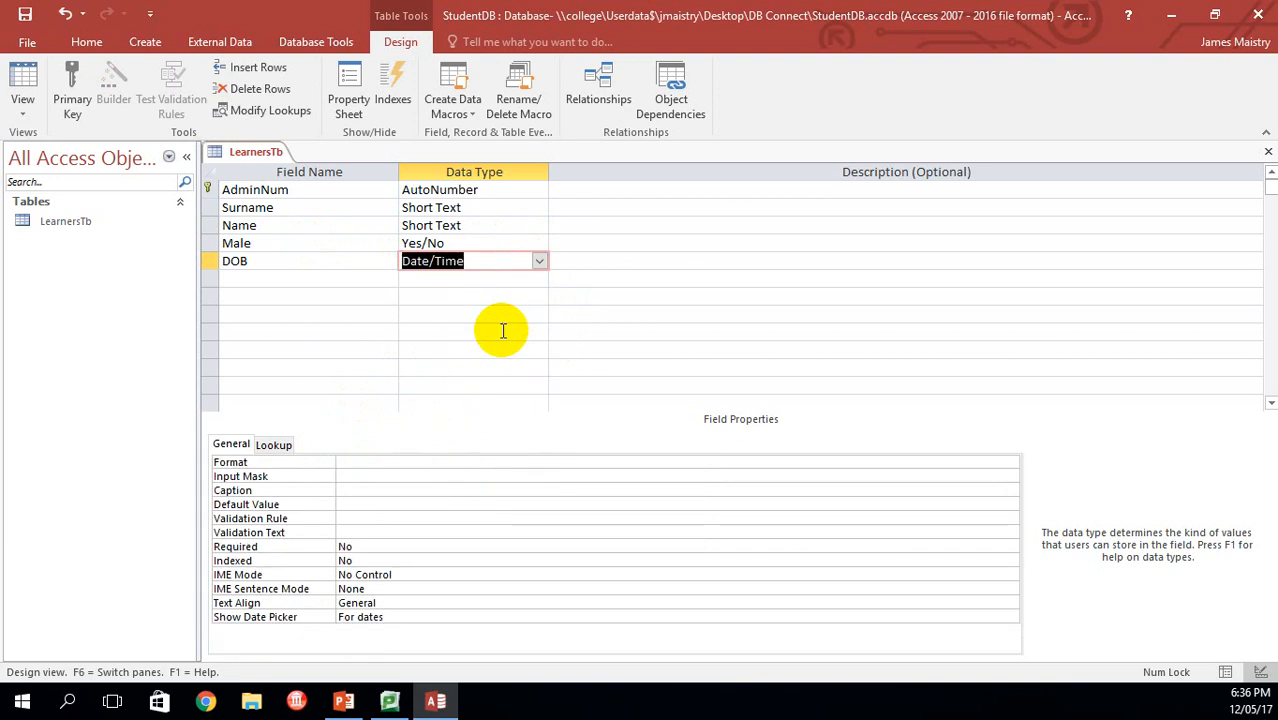
pyautogui.click(365, 462)
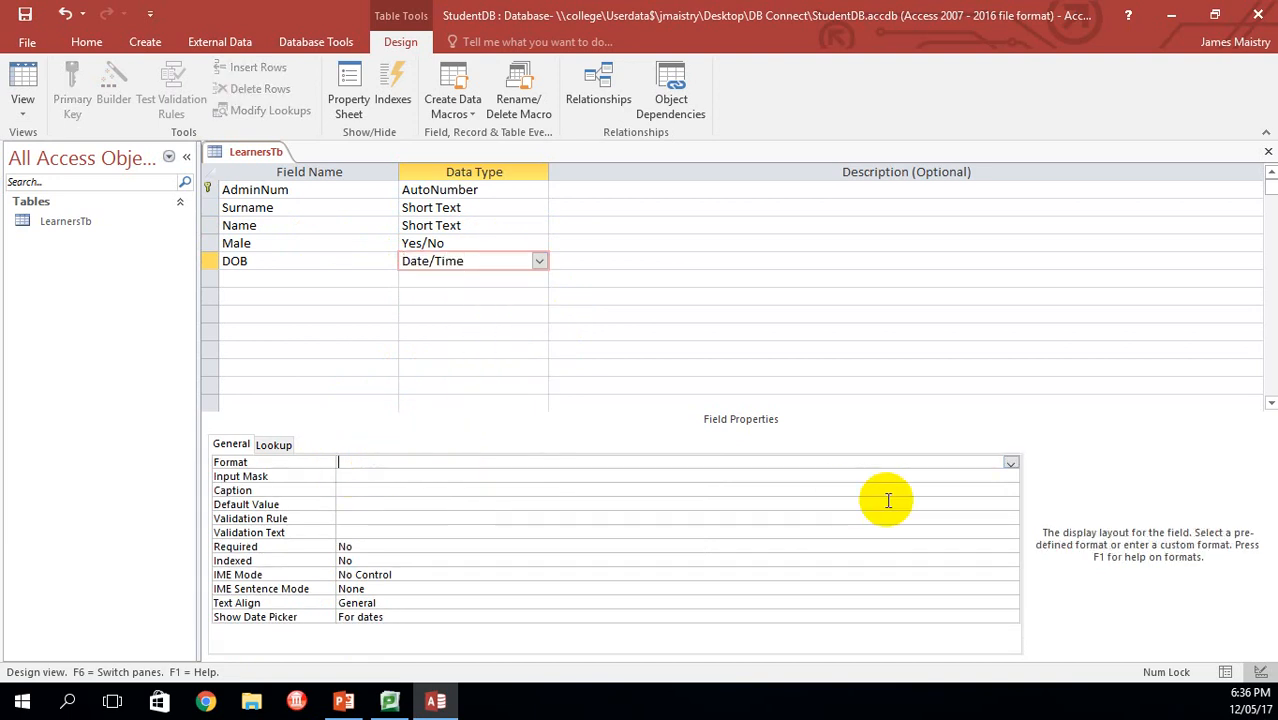
pyautogui.click(1011, 463)
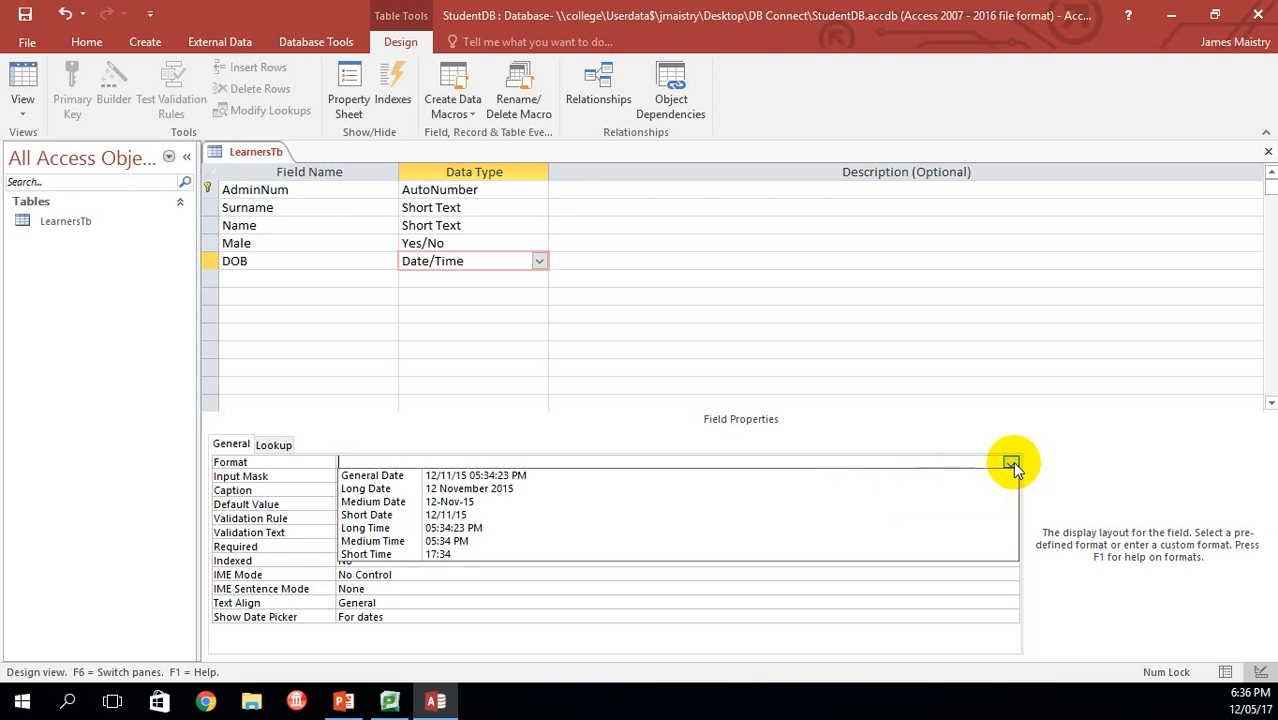
pyautogui.click(462, 516)
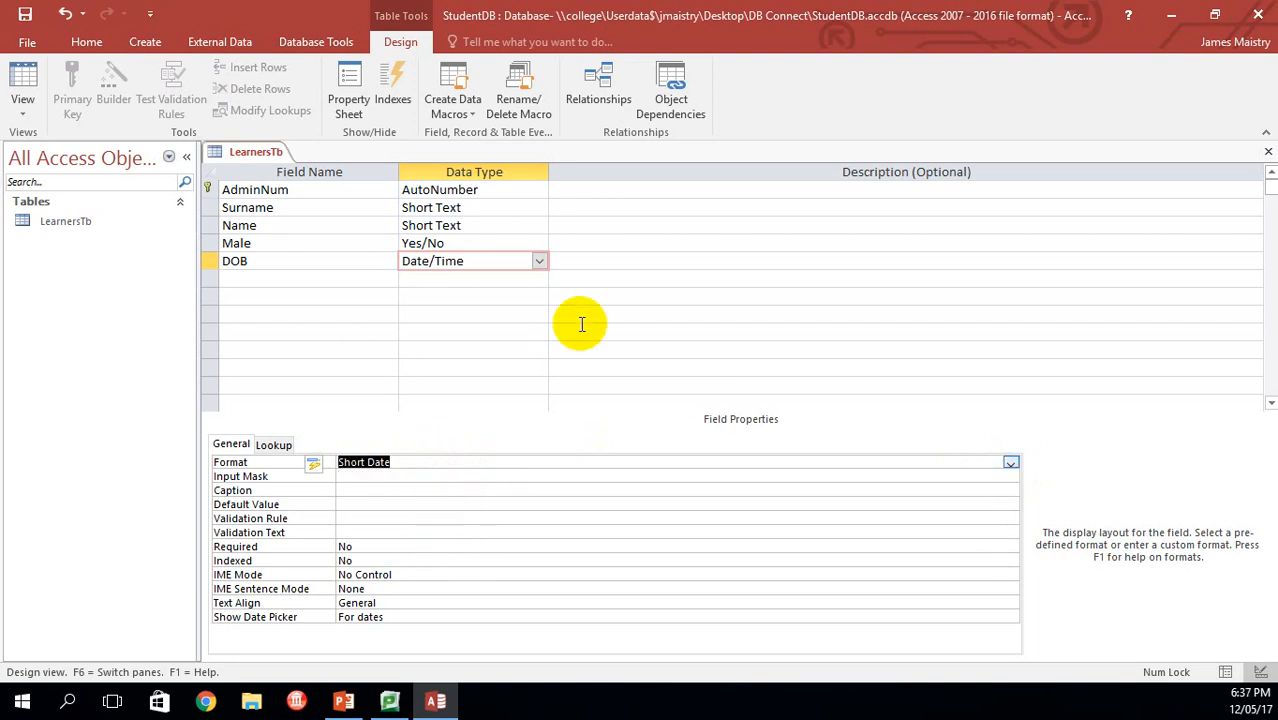
# Step: Save the LearnersTb table, switch to its datasheet and enter the first learner's surname, name and date of birth
pyautogui.click(24, 90)
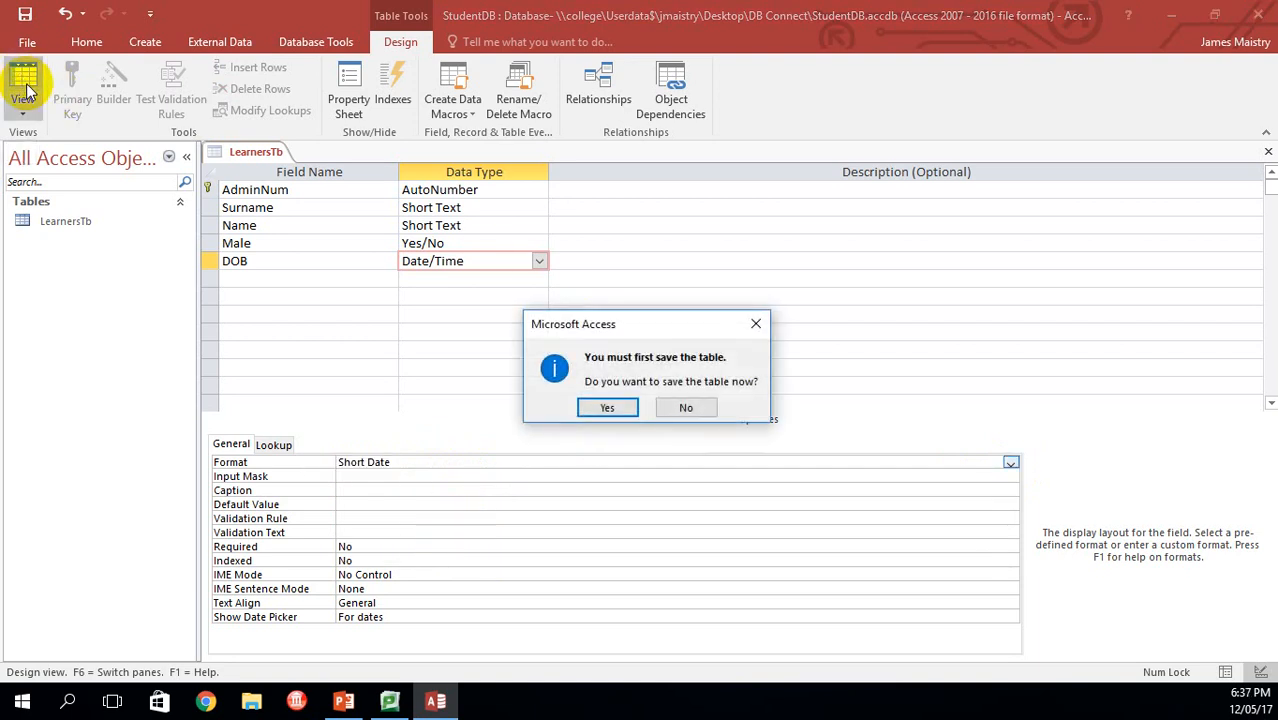
pyautogui.click(607, 408)
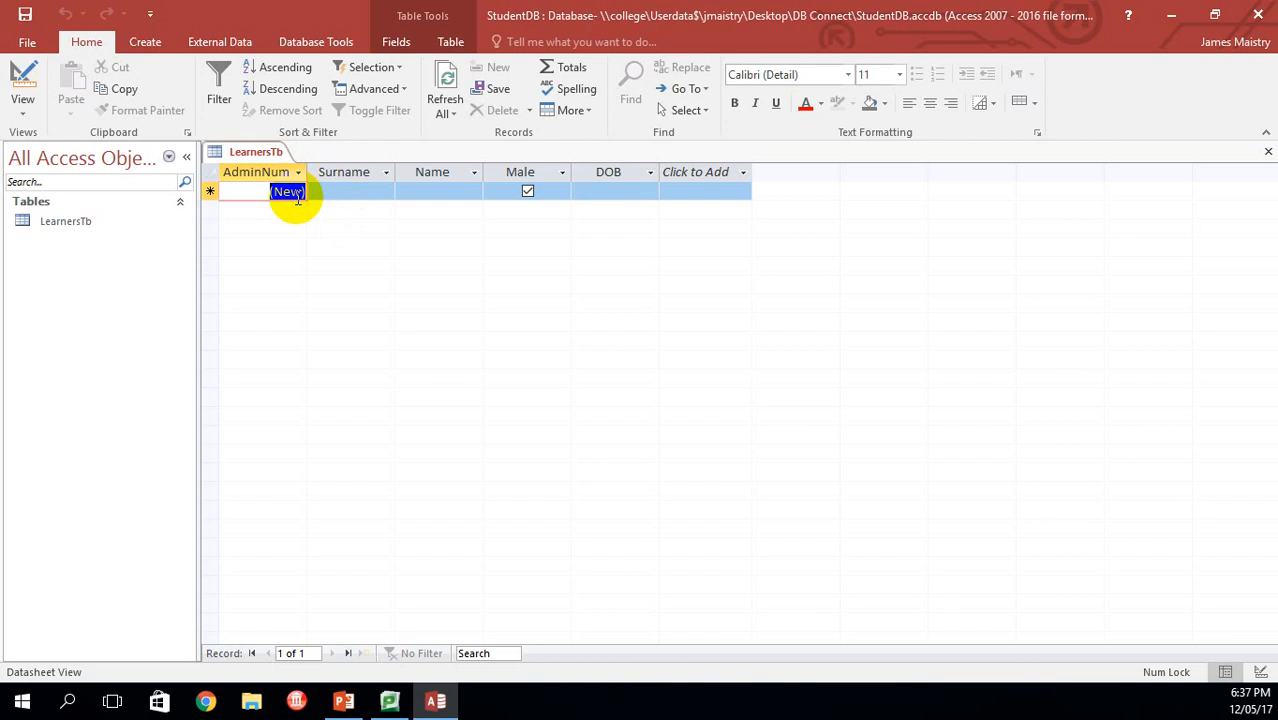
pyautogui.click(352, 196)
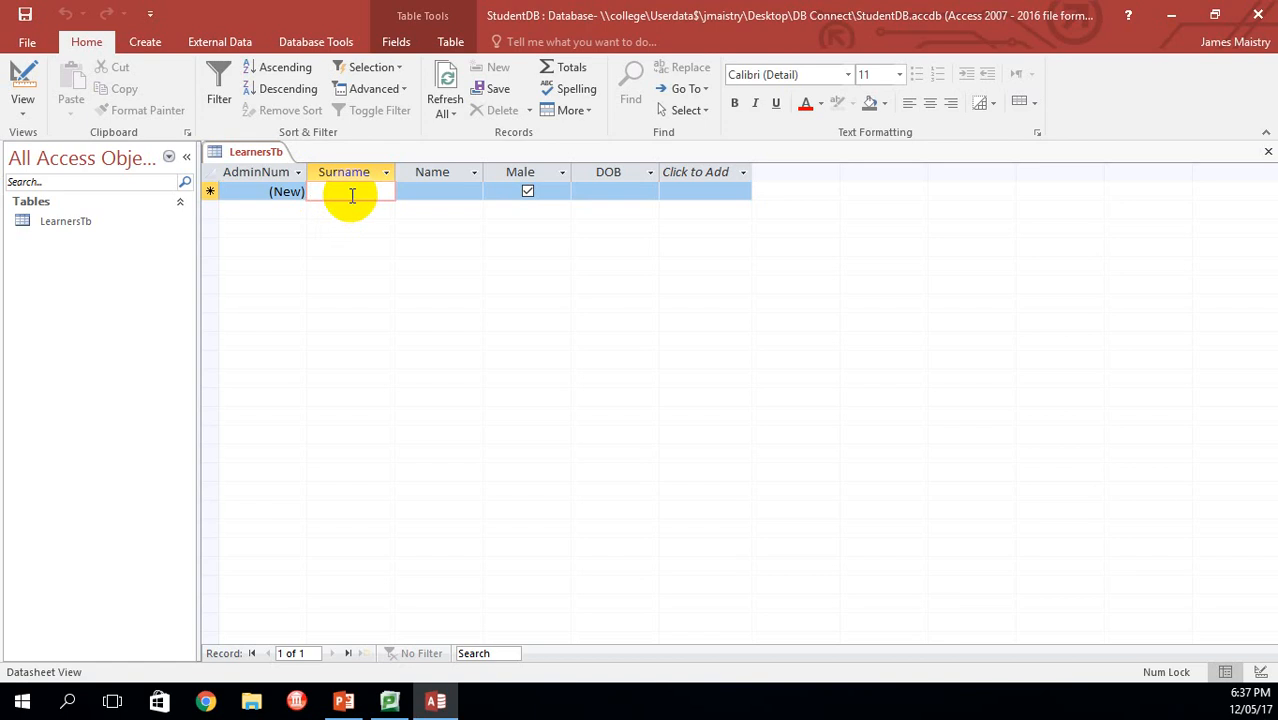
pyautogui.write('Pill')
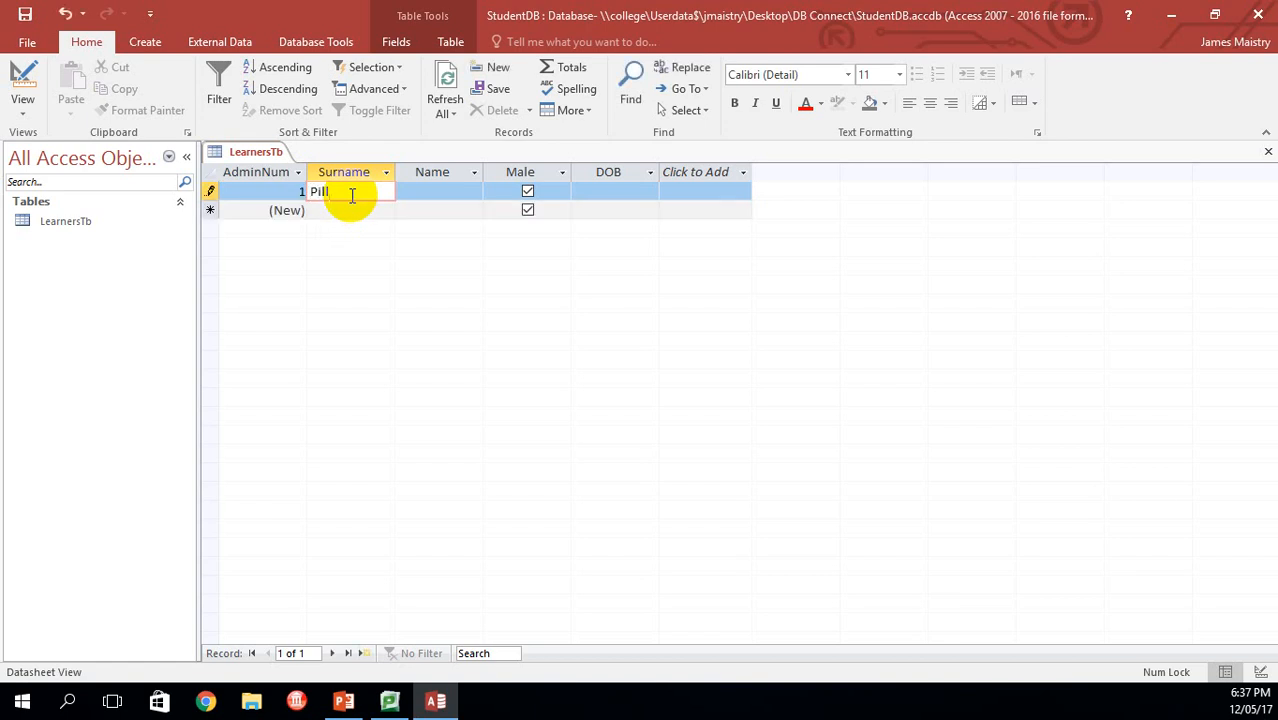
pyautogui.write('ay')
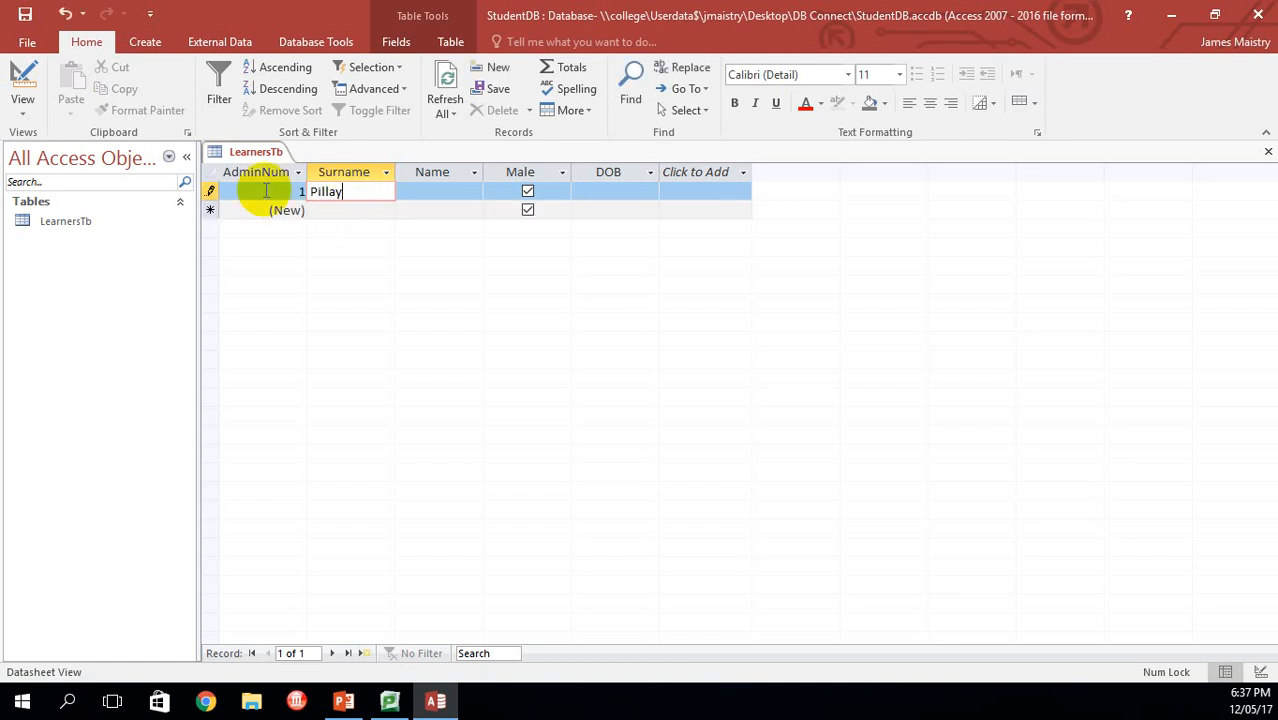
pyautogui.click(453, 196)
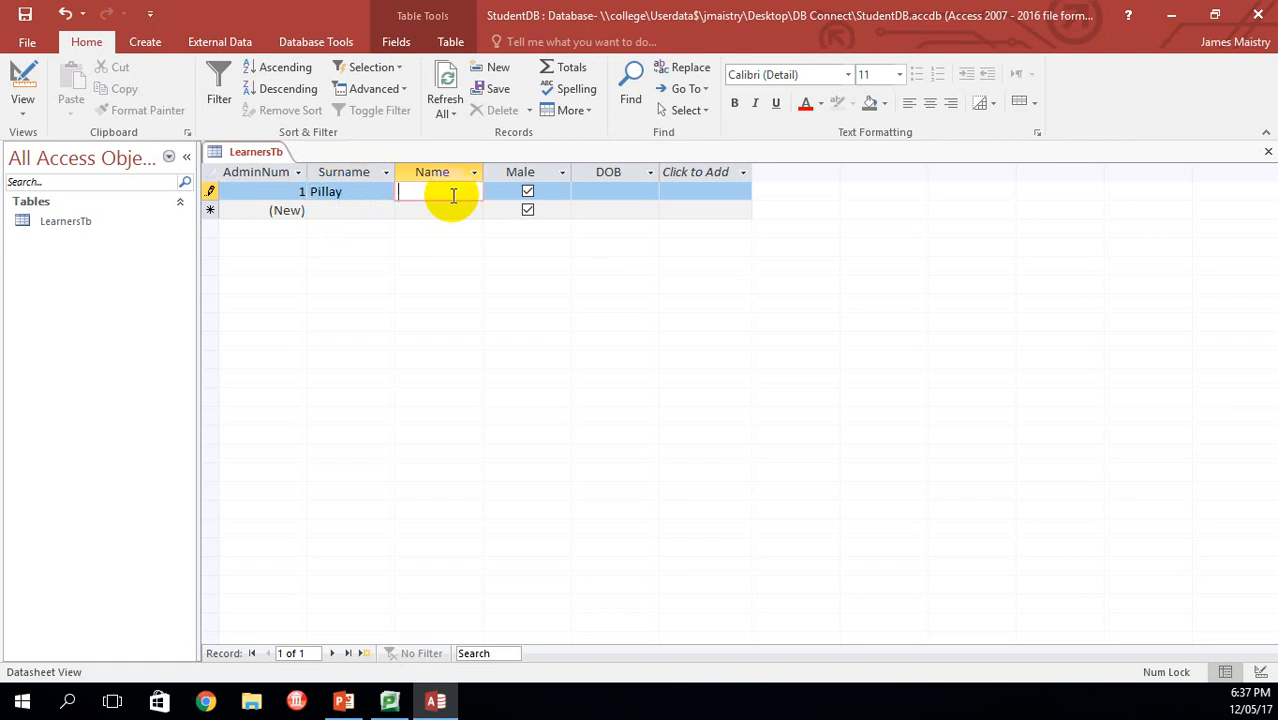
pyautogui.write('Kevin')
pyautogui.click(600, 191)
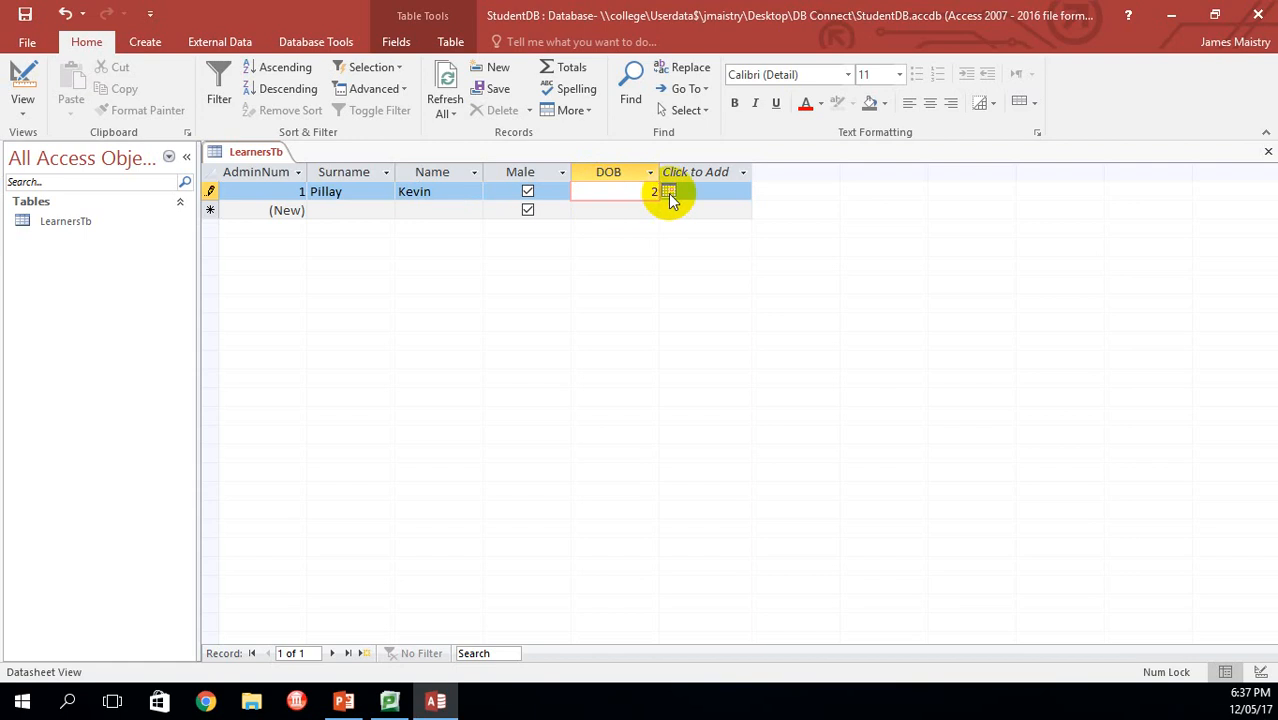
pyautogui.write('21/01/98')
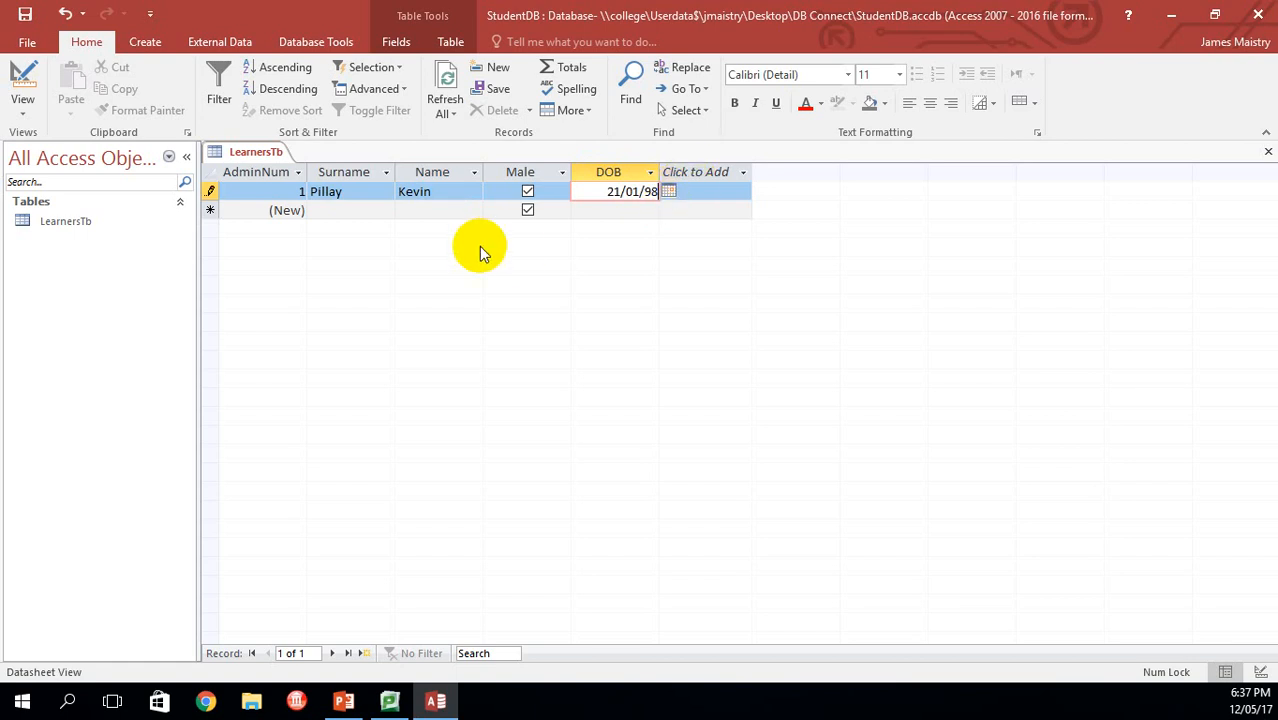
# Step: Add a second learner record with the learner's surname, name and date of birth, keeping Male ticked
pyautogui.click(361, 210)
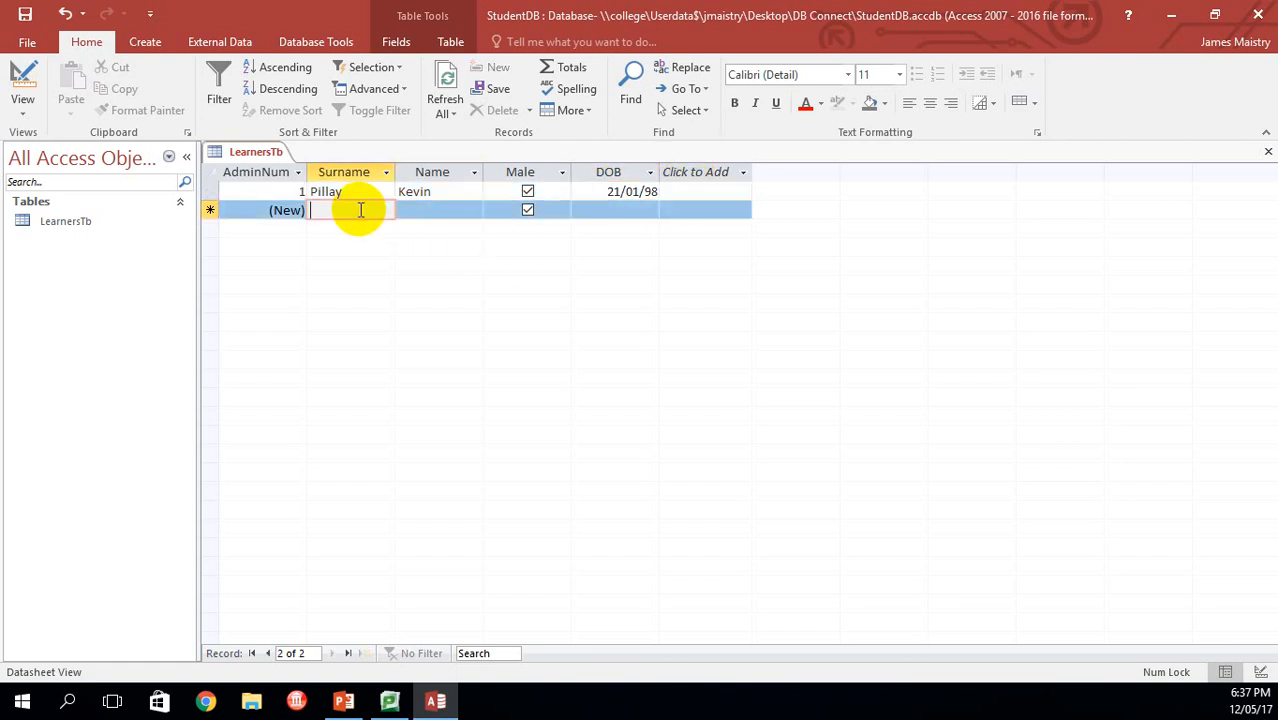
pyautogui.write('Zu')
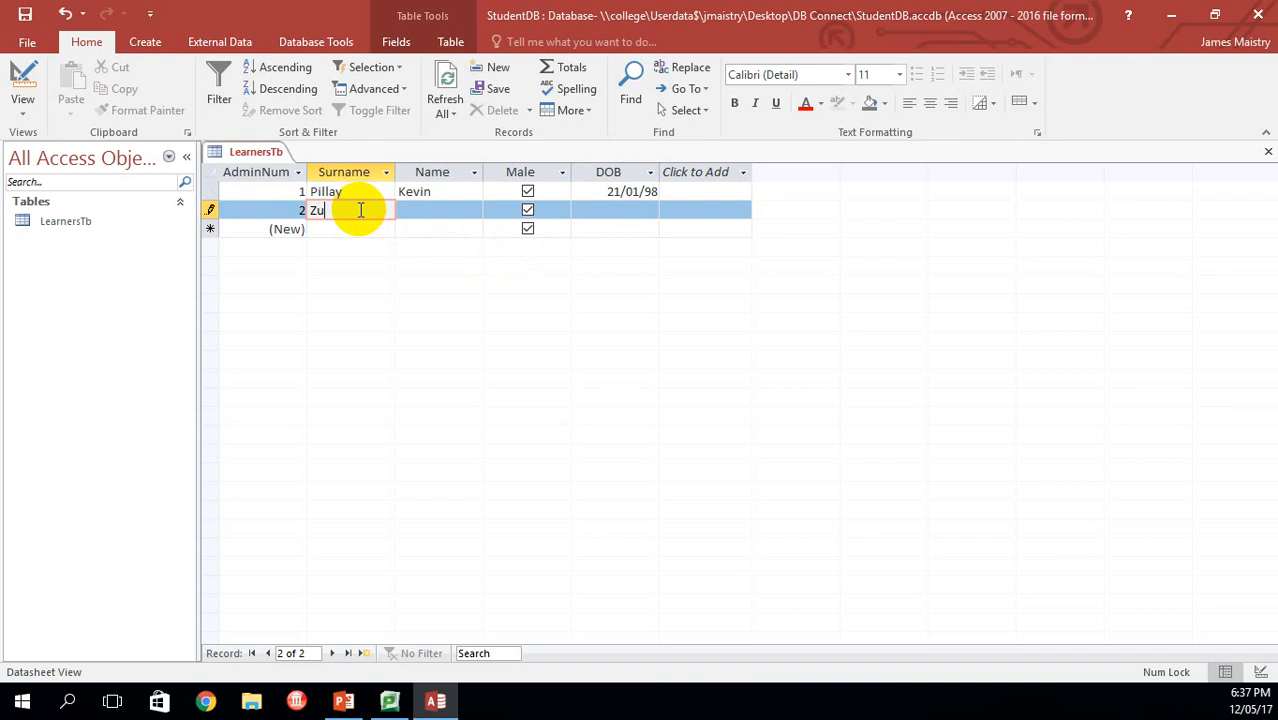
pyautogui.write('ma')
pyautogui.press('Tab')
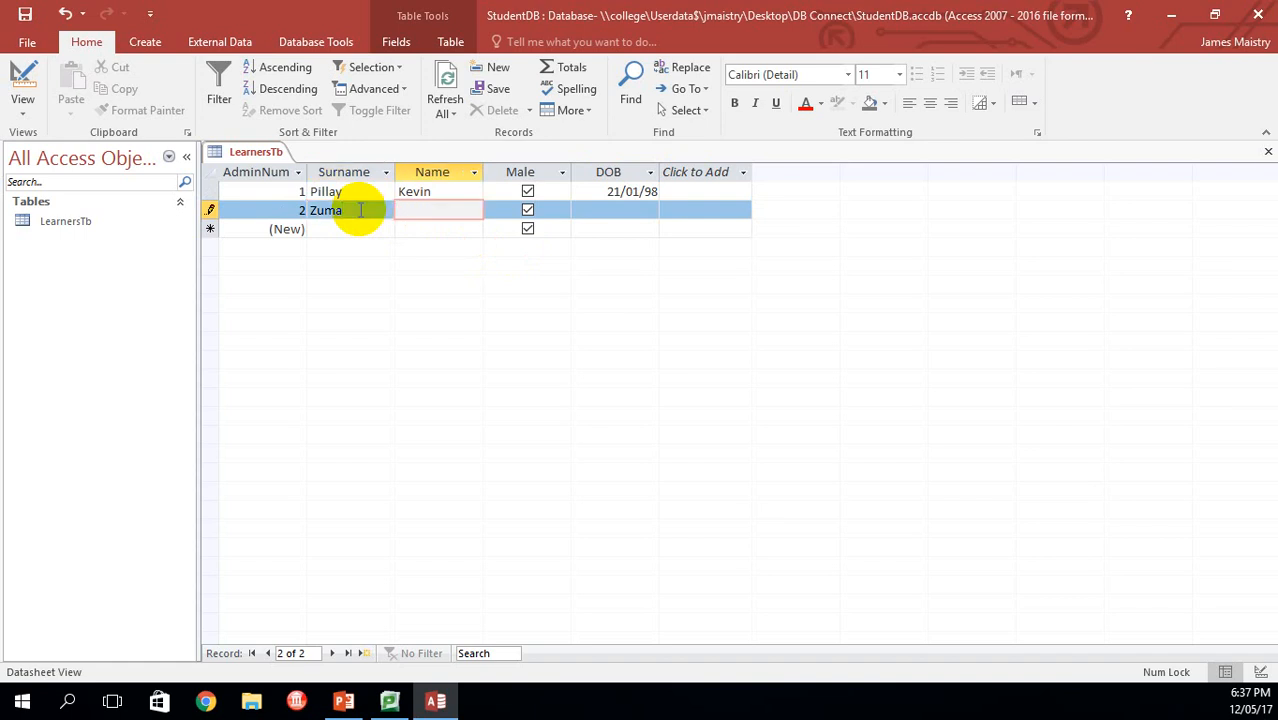
pyautogui.write('Peter')
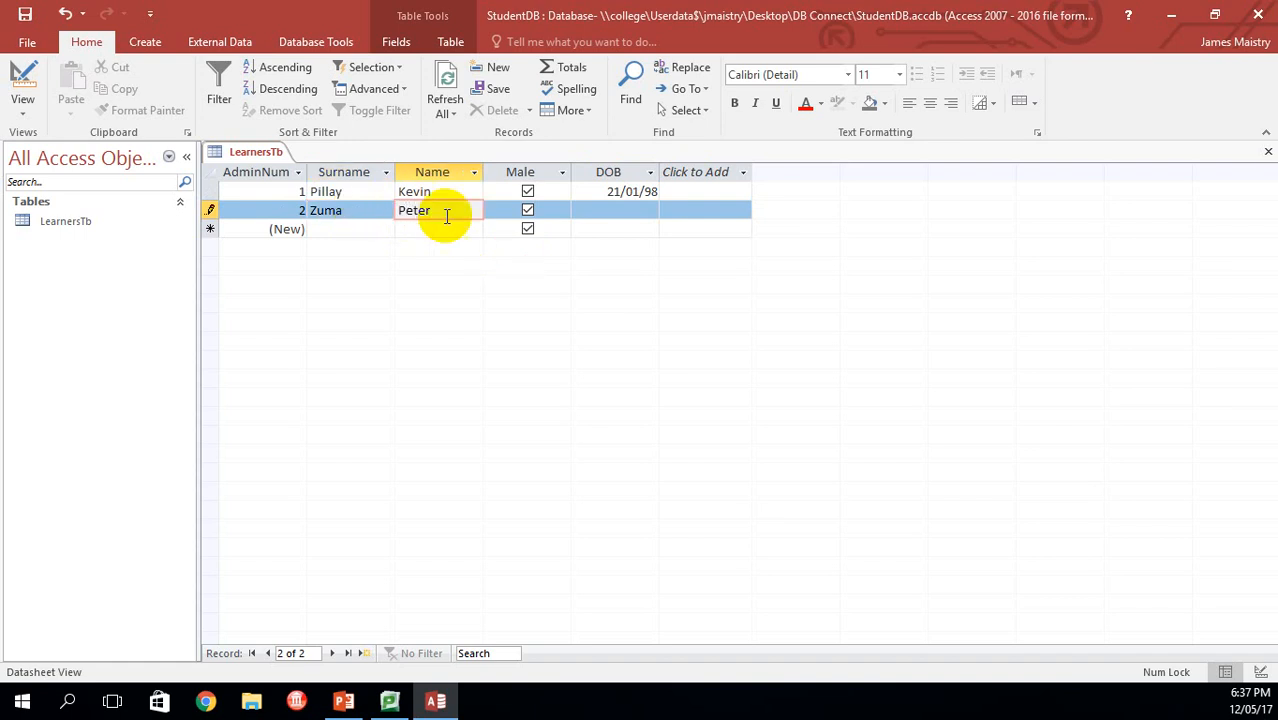
pyautogui.click(624, 216)
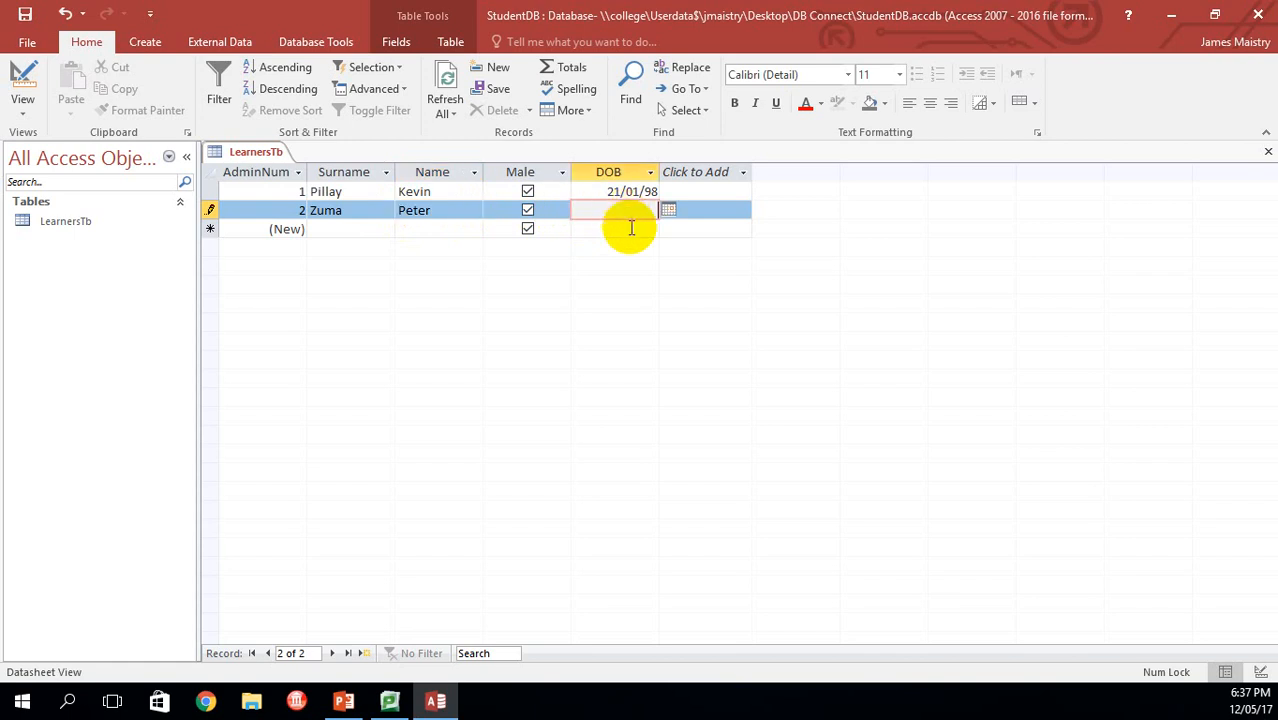
pyautogui.click(668, 212)
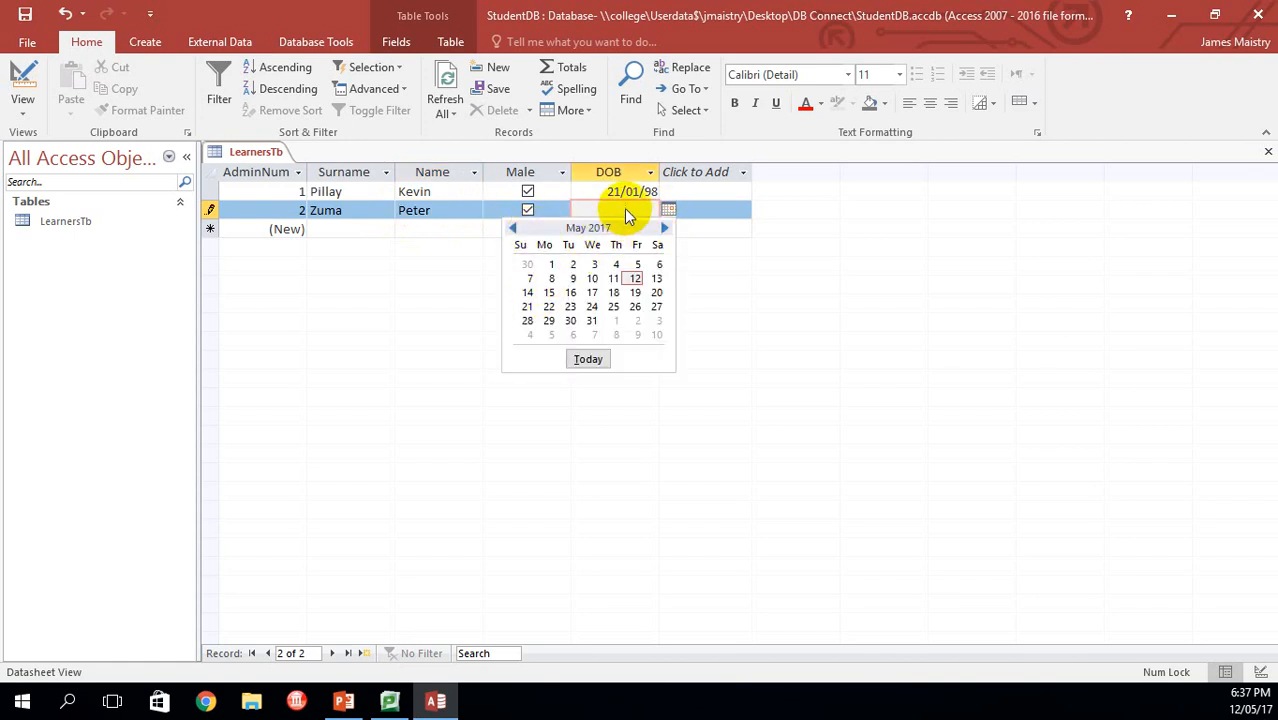
pyautogui.click(627, 209)
pyautogui.write('1')
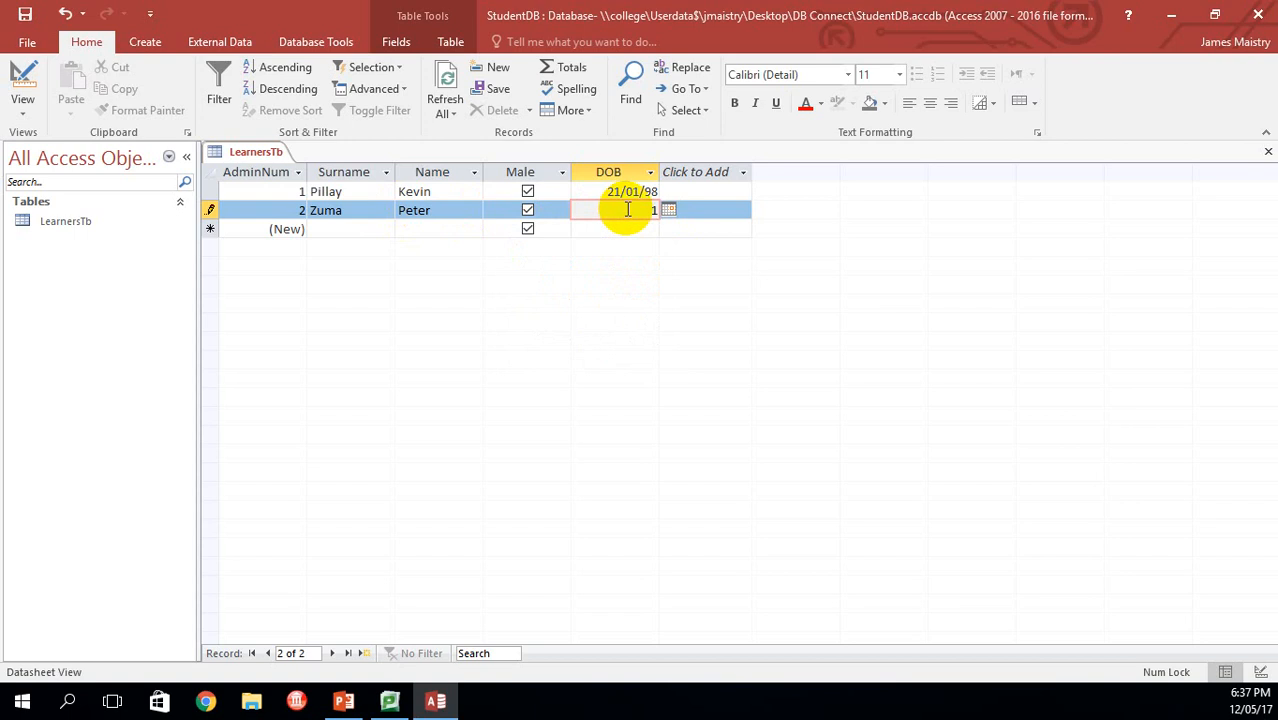
pyautogui.write('9/05/19')
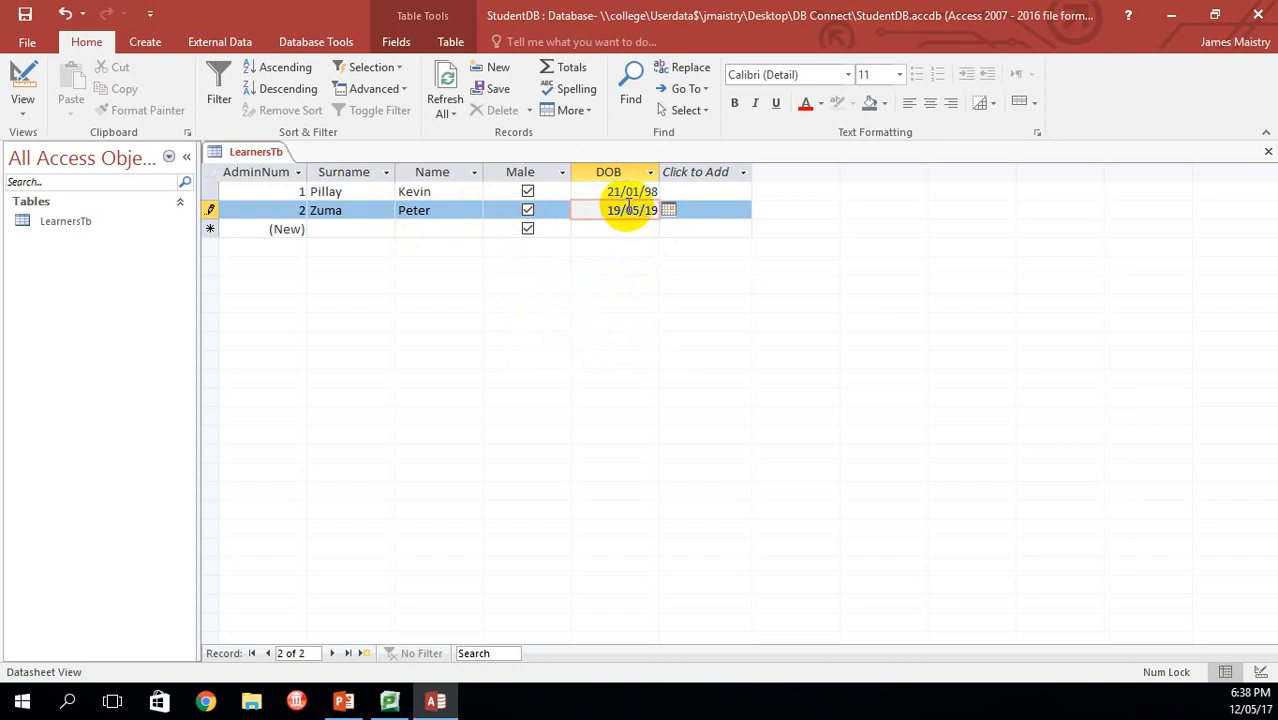
pyautogui.press('BackSpace')
pyautogui.press('BackSpace')
pyautogui.write('99')
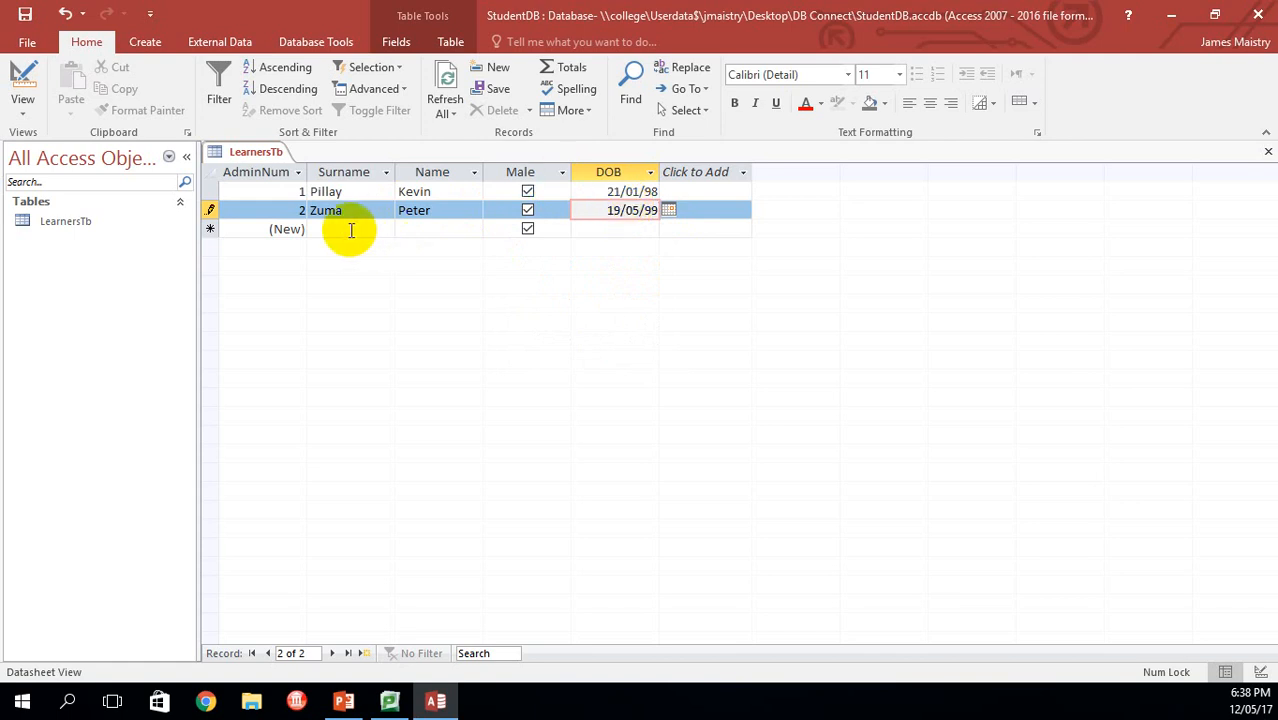
# Step: Add a third learner record with surname, name and date of birth, and clear its Male checkbox
pyautogui.click(302, 232)
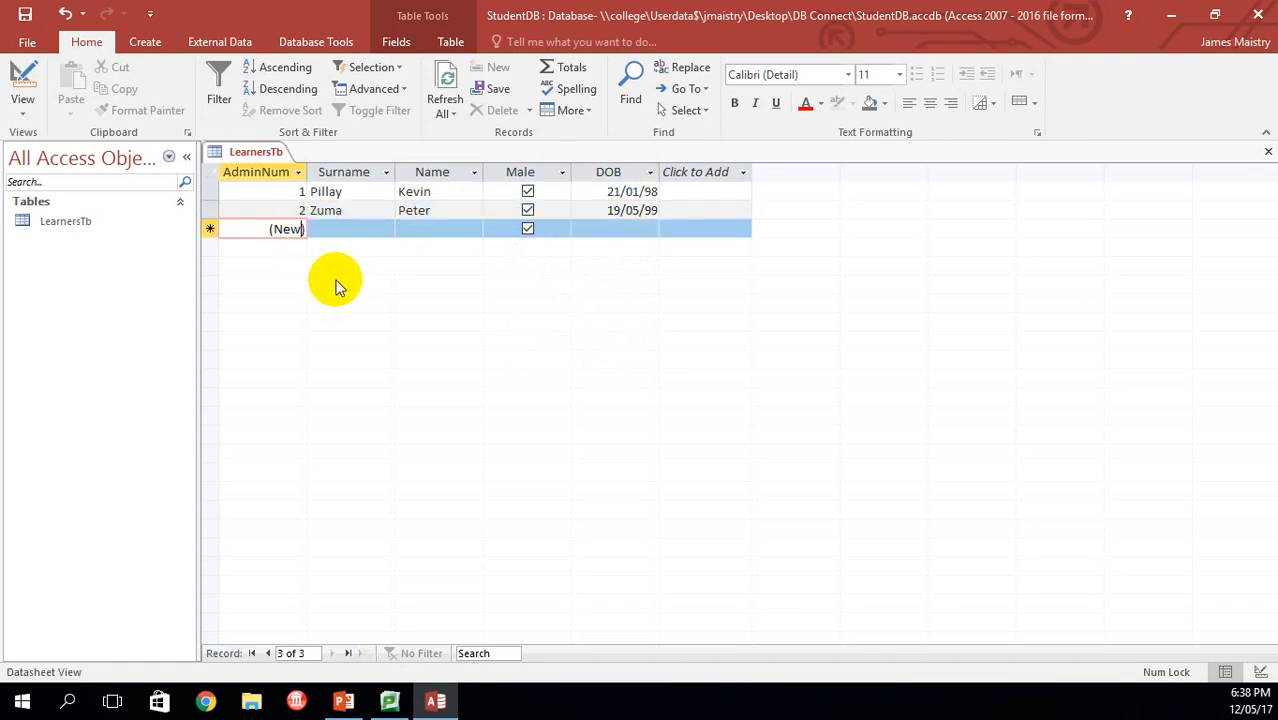
pyautogui.click(319, 231)
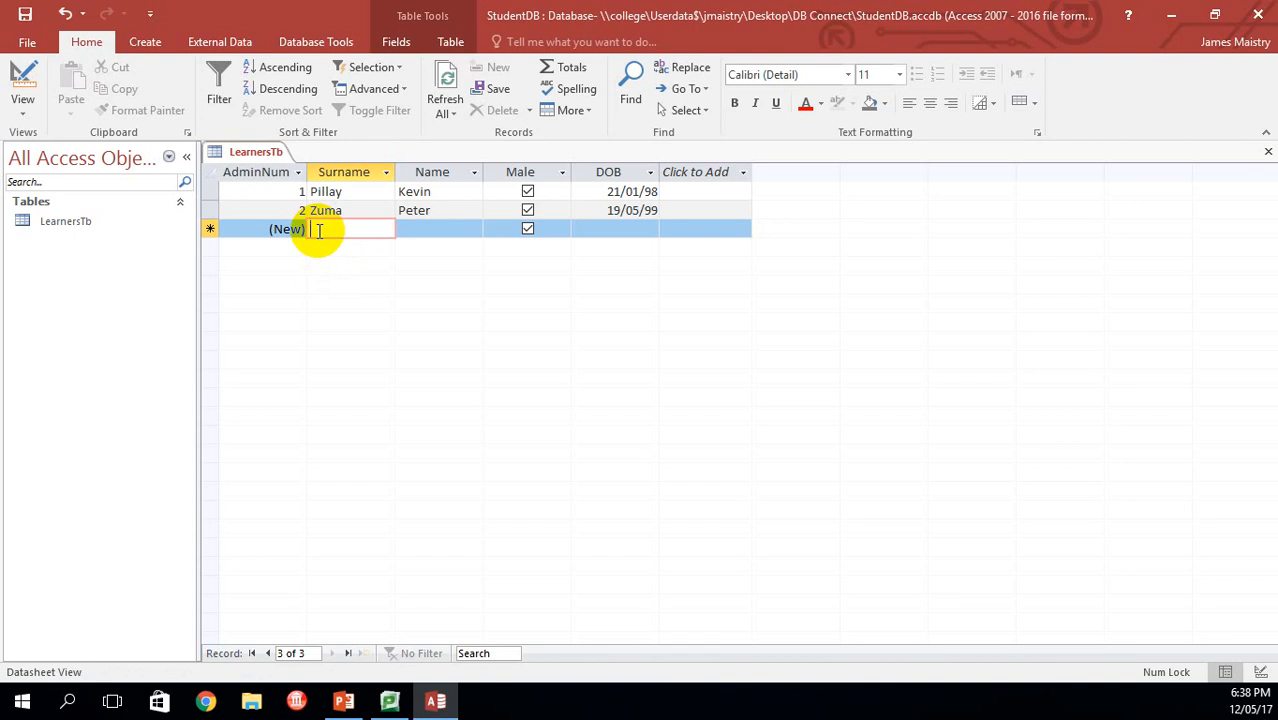
pyautogui.write('Peters')
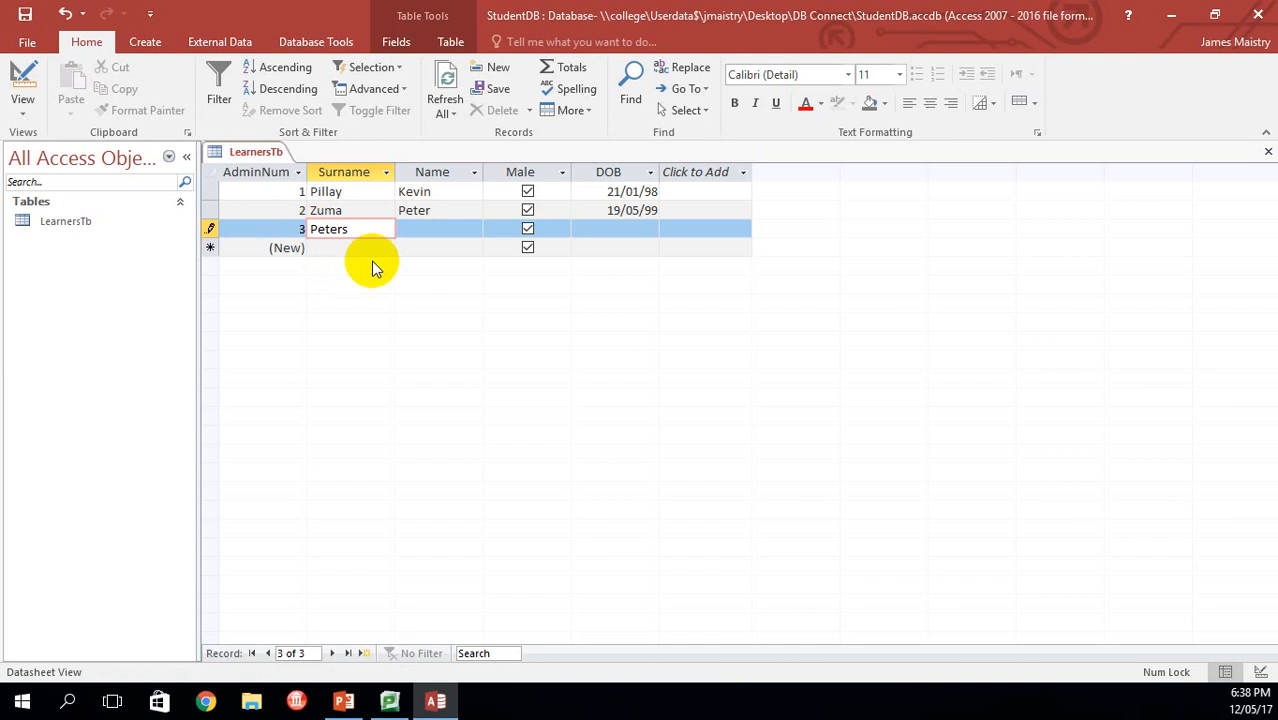
pyautogui.click(415, 231)
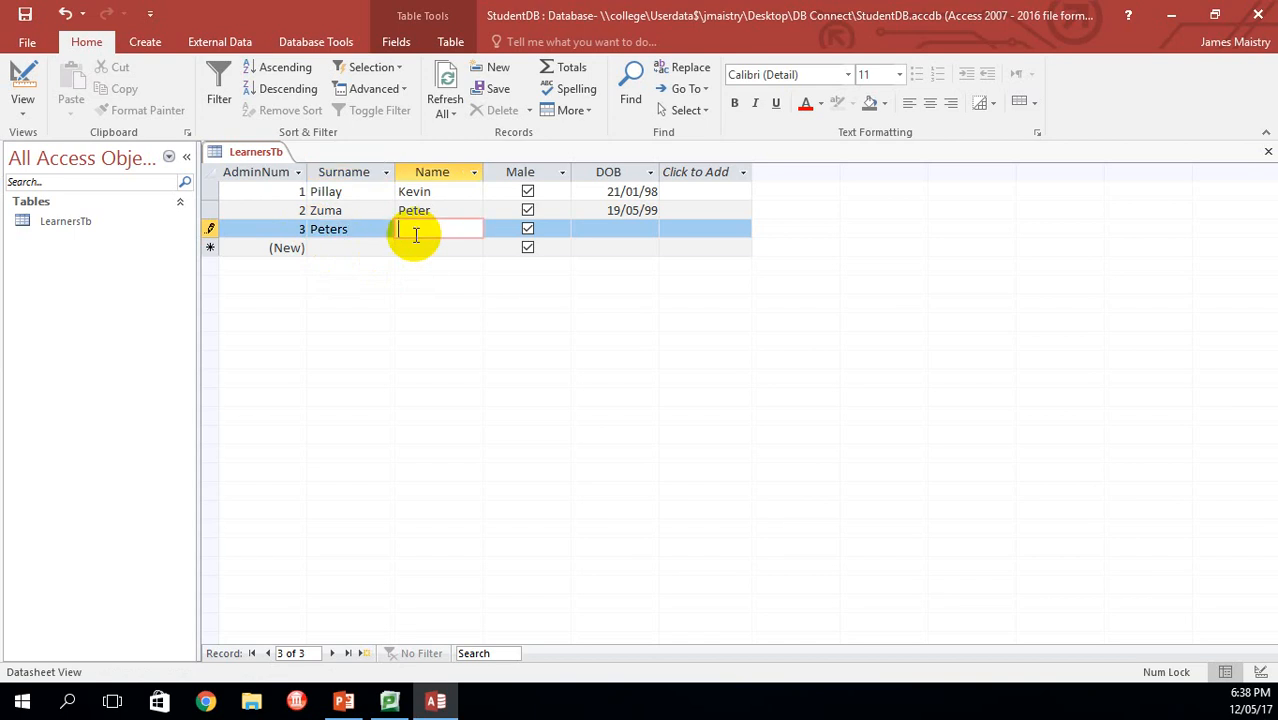
pyautogui.write('Sue')
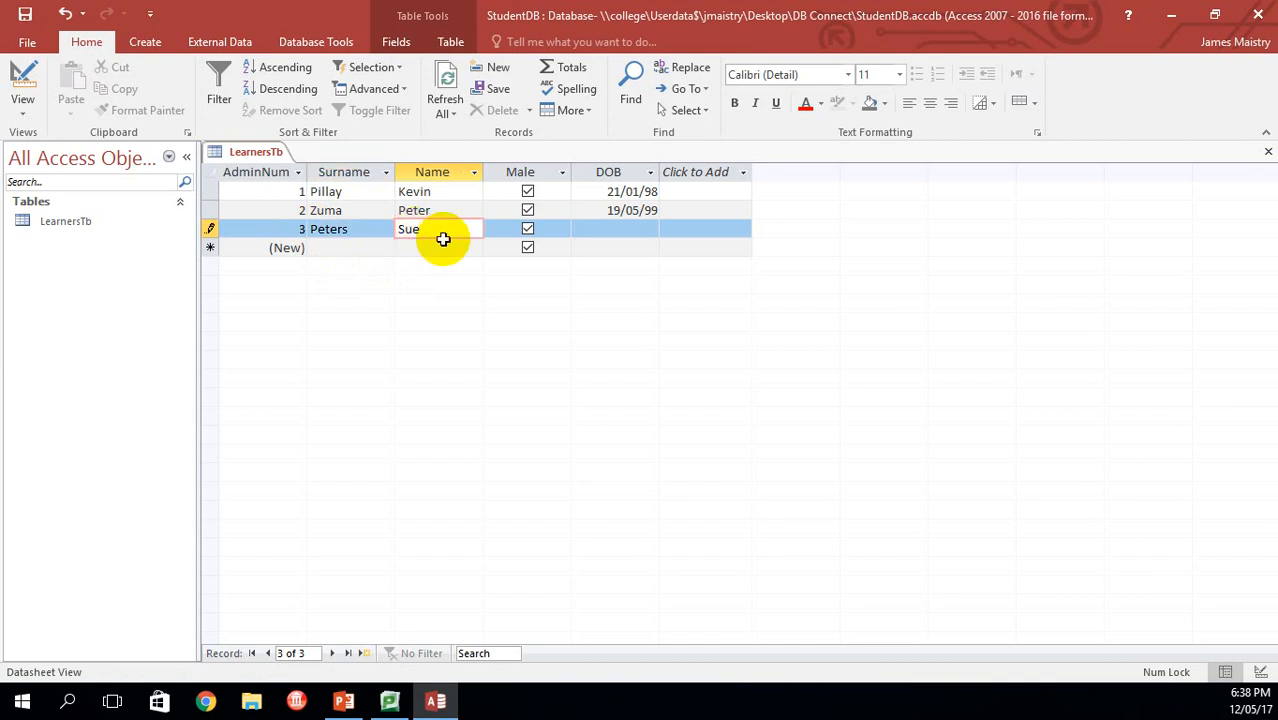
pyautogui.click(527, 229)
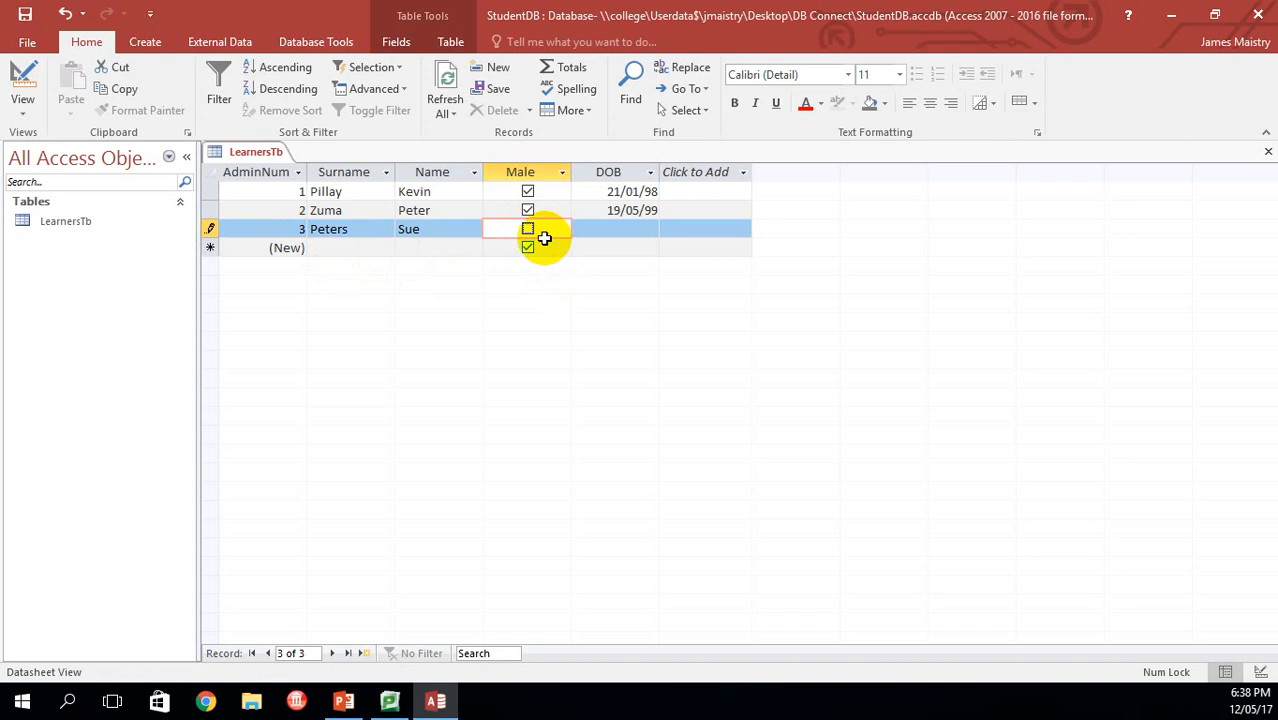
pyautogui.click(625, 229)
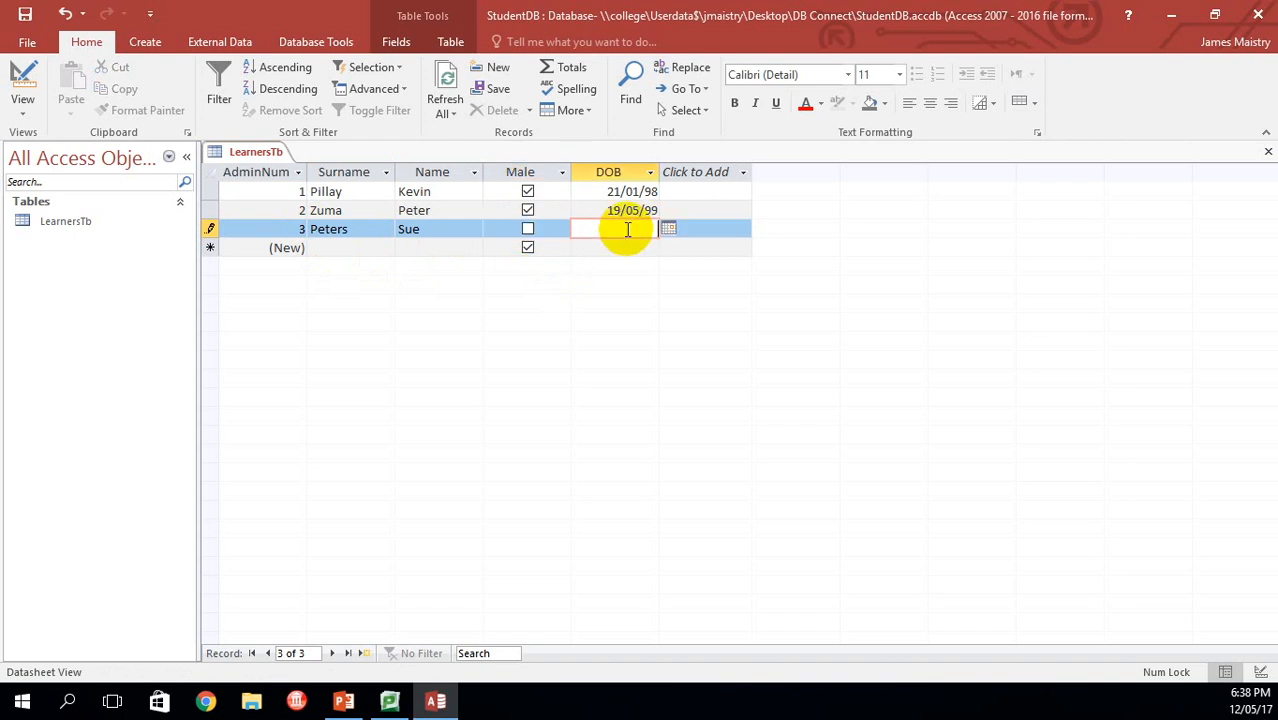
pyautogui.write('15/05/97')
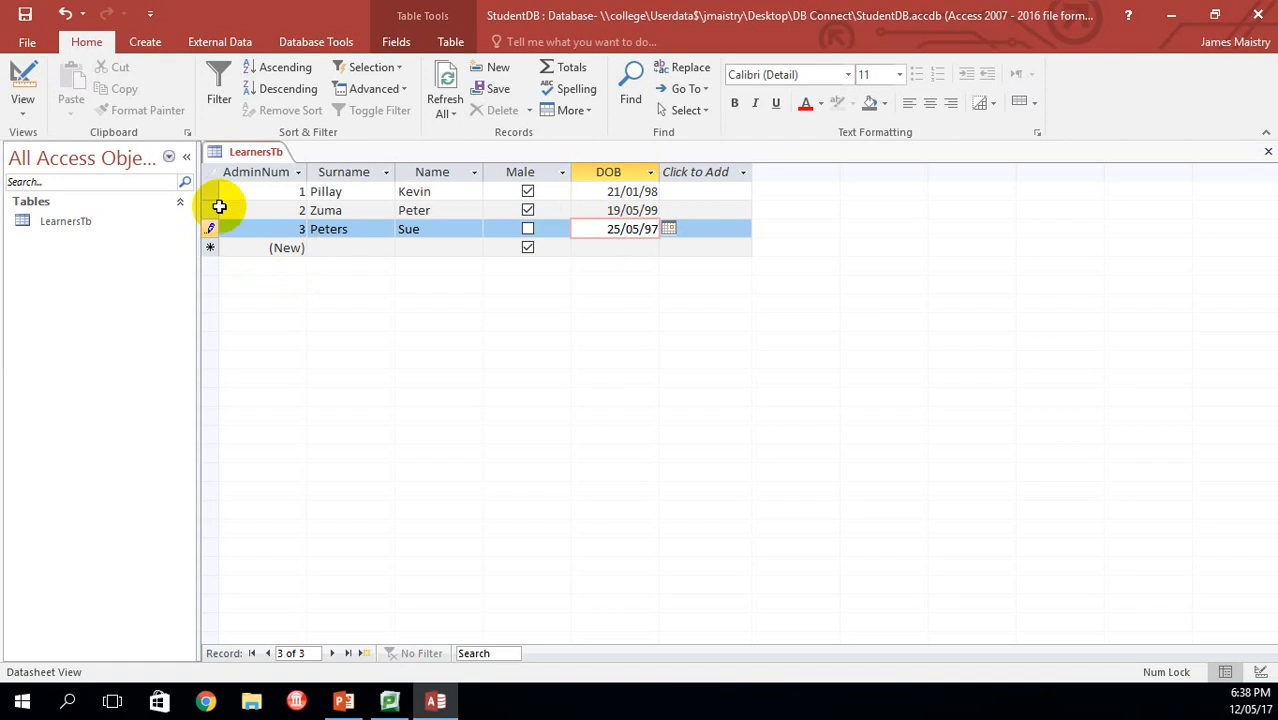
# Step: Return LearnersTb to design view, then save the StudentDB database and close Access
pyautogui.click(20, 80)
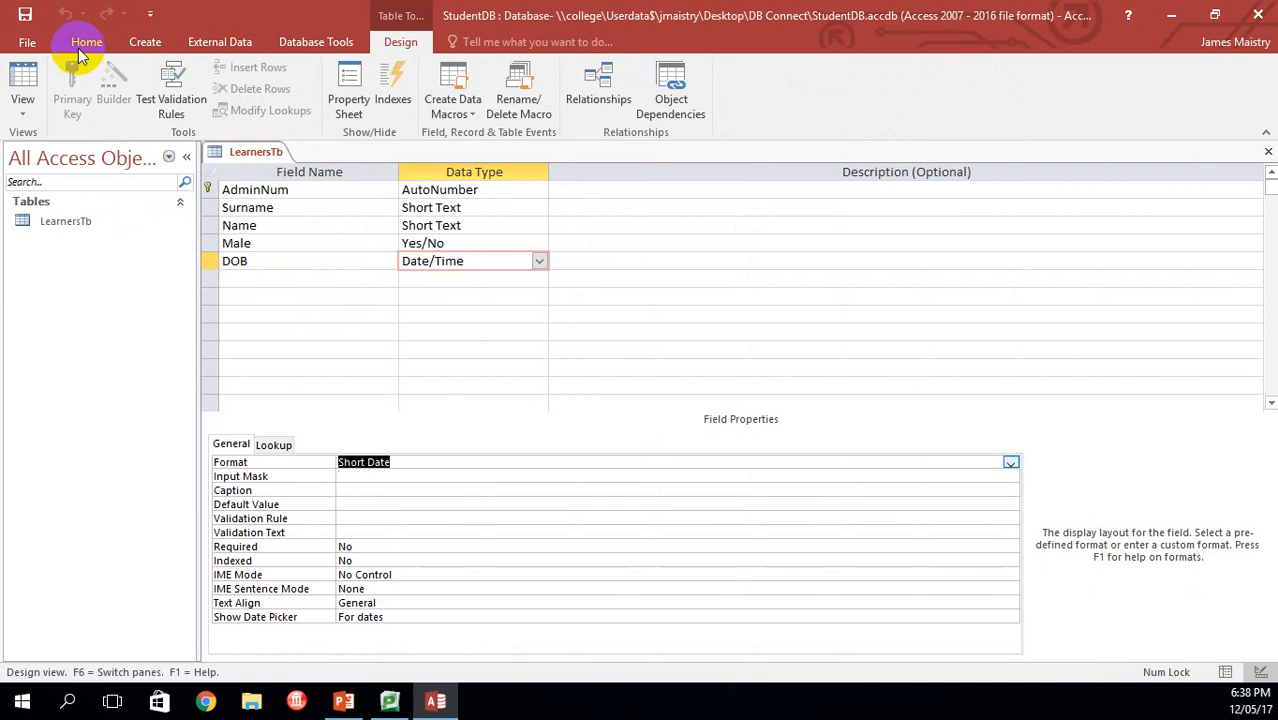
pyautogui.click(27, 41)
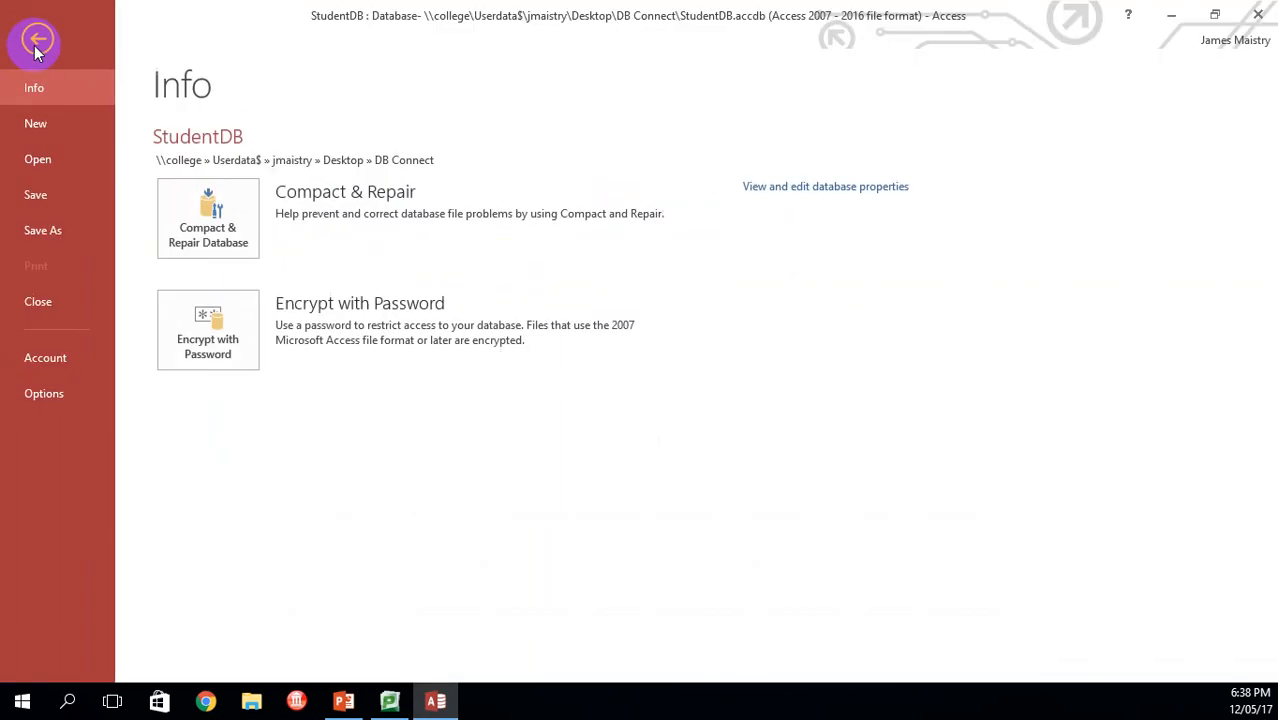
pyautogui.click(66, 203)
pyautogui.click(1260, 15)
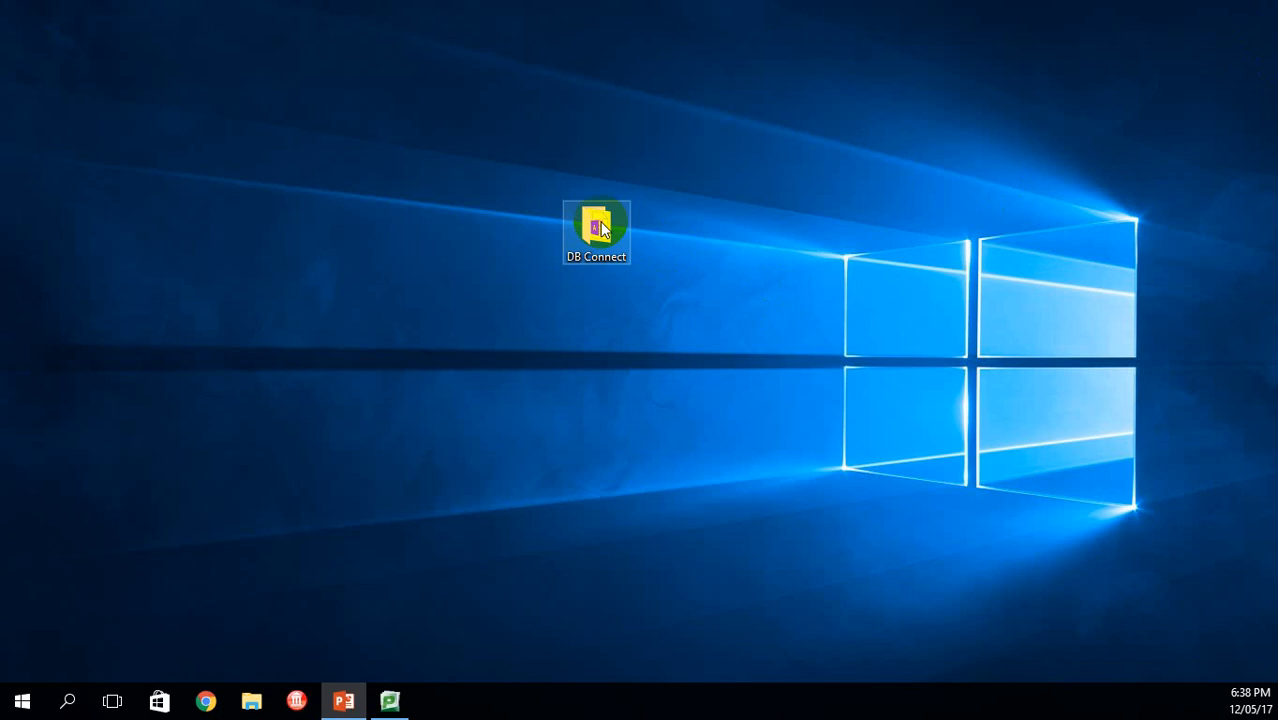
# Step: Open the DB Connect folder on the desktop and locate the StudentDB database file
pyautogui.doubleClick(598, 226)
pyautogui.click(349, 121)
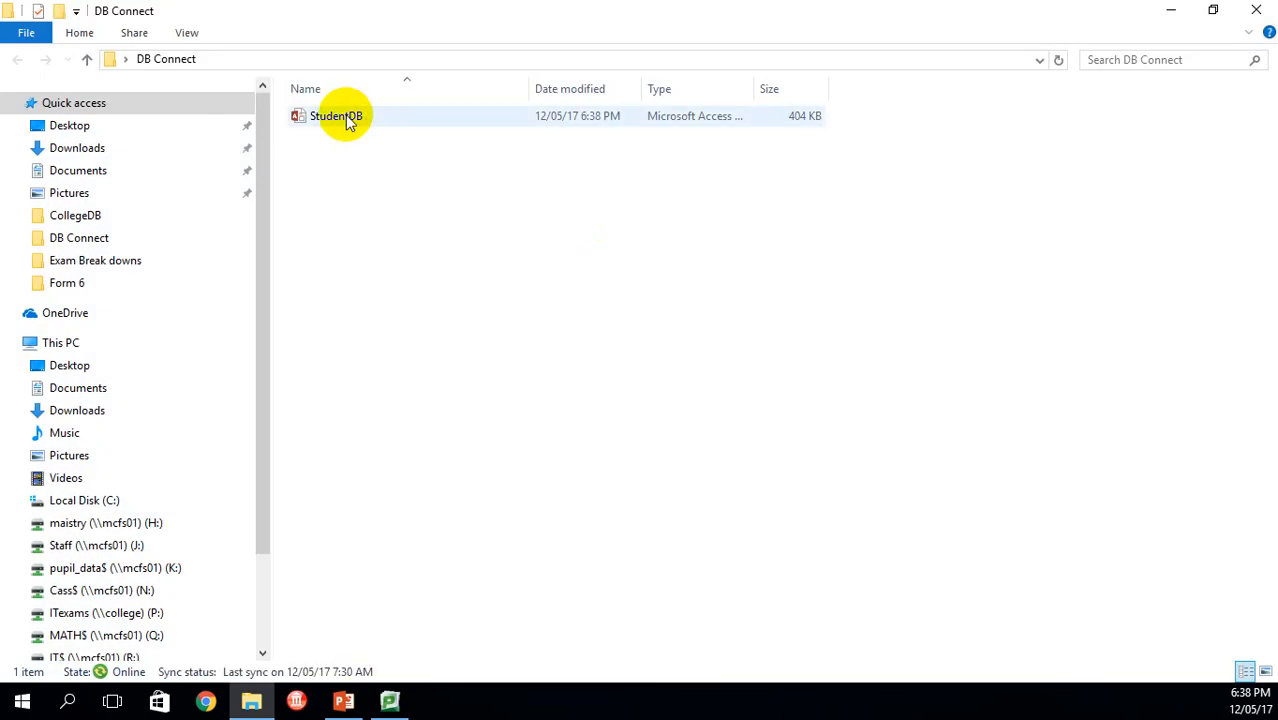